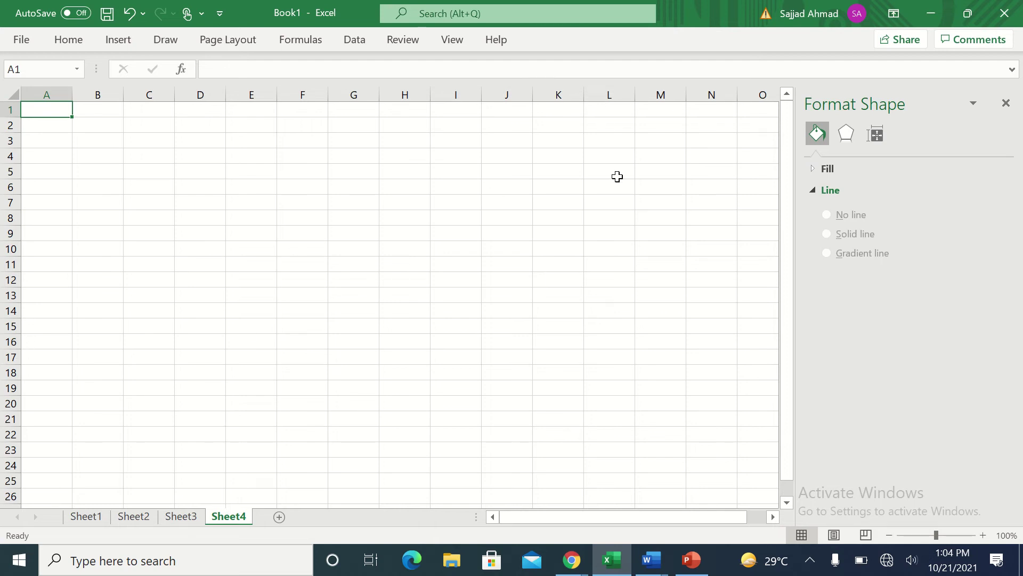
Step: Close the Format Shape pane so the empty Sheet4 grid is fully visible
left_click(1006, 104)
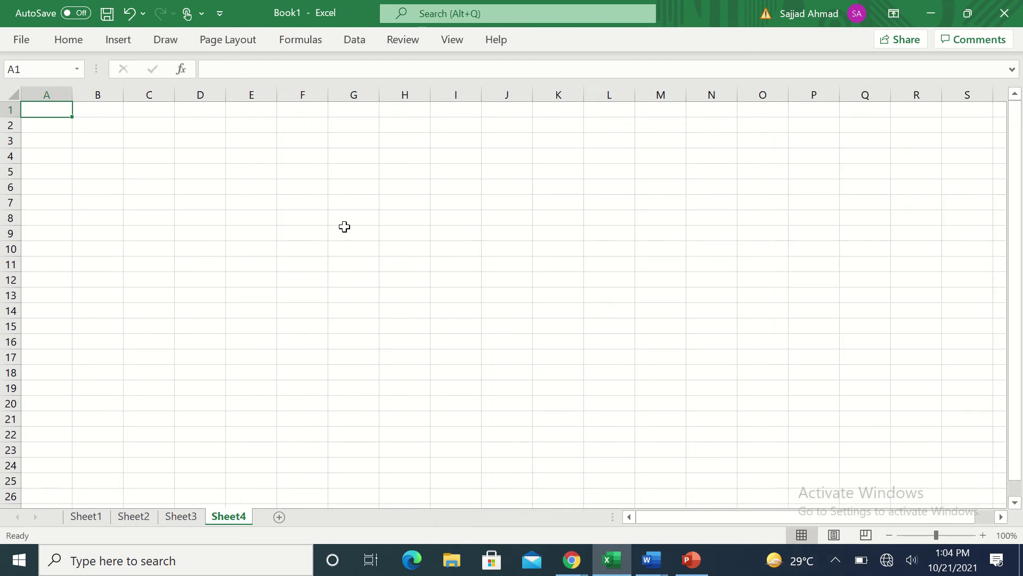
Step: Enter the function label y=x^2 in cell C3
left_click(158, 142)
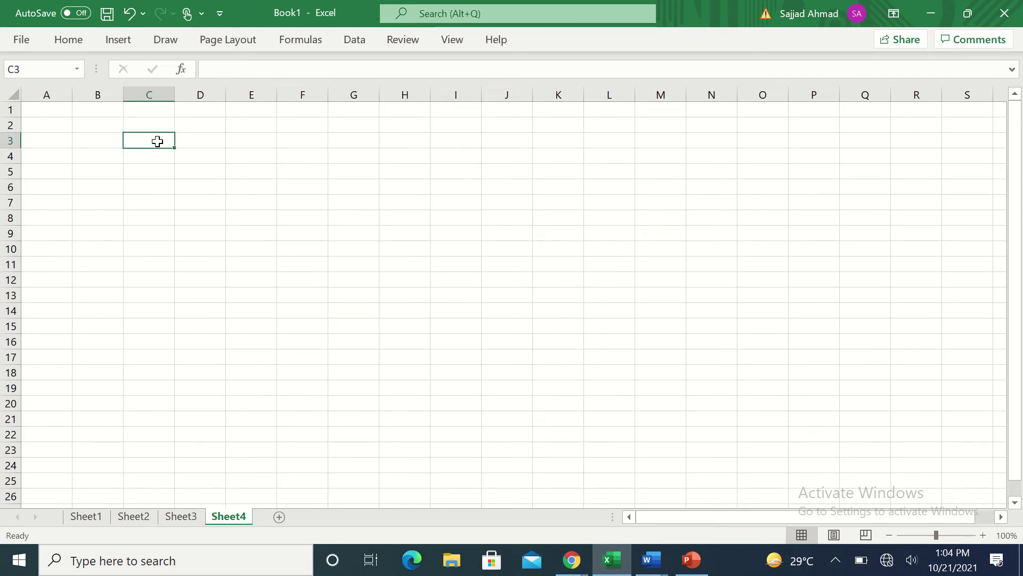
type("y")
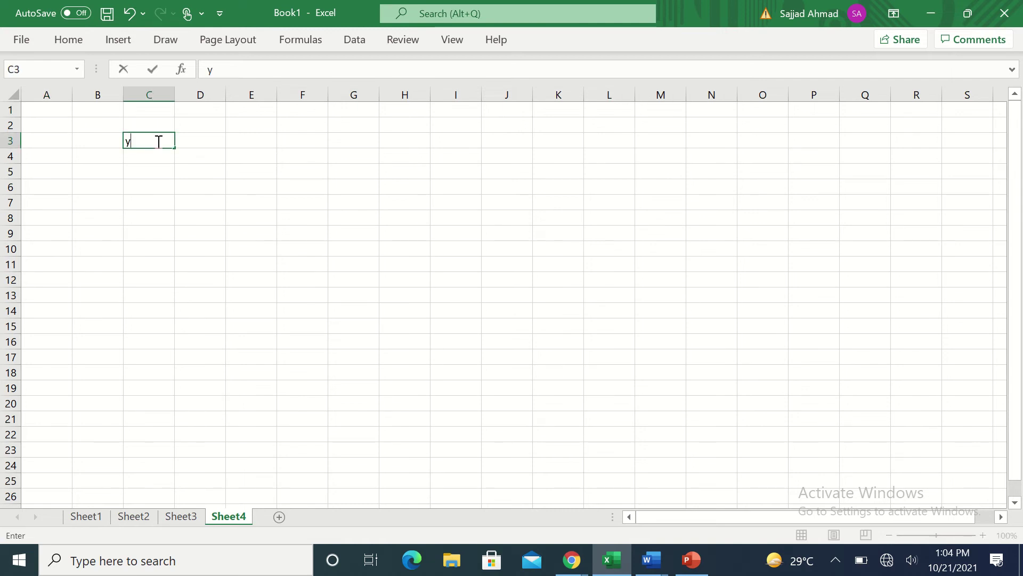
type("=x")
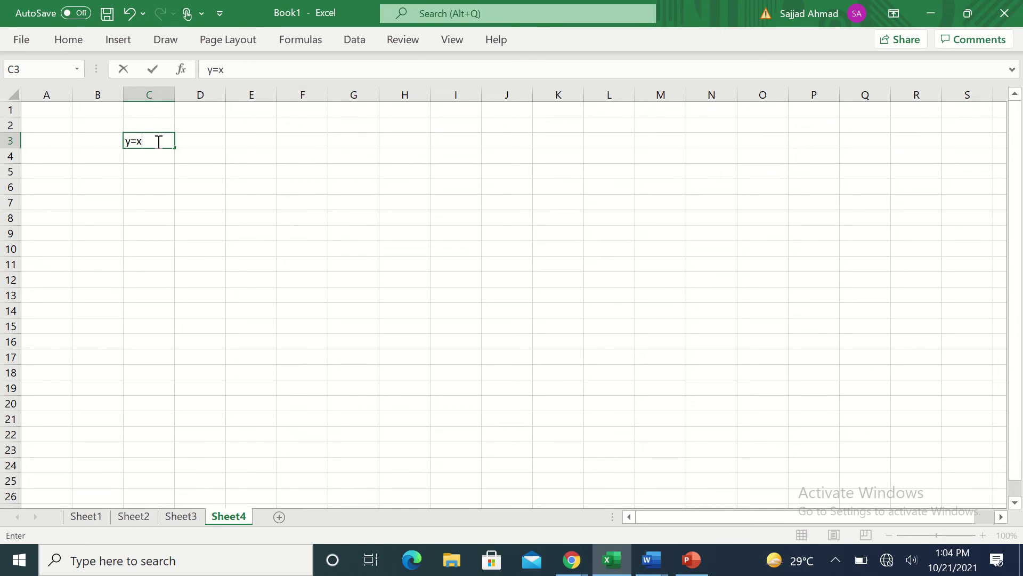
type("^2")
key("Return")
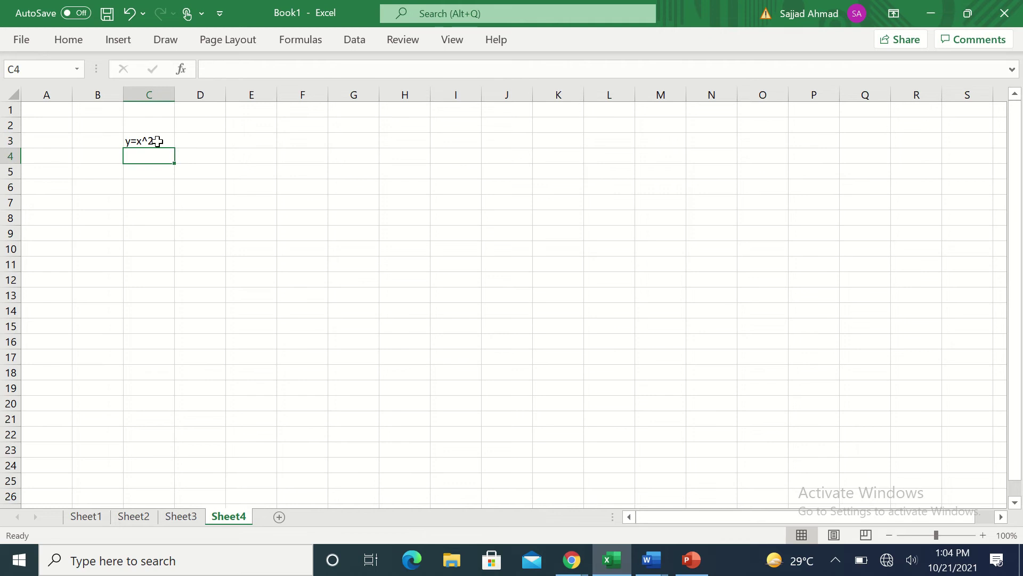
Step: Add the column headings x in C5 and y=f(x) in D5
left_click(160, 172)
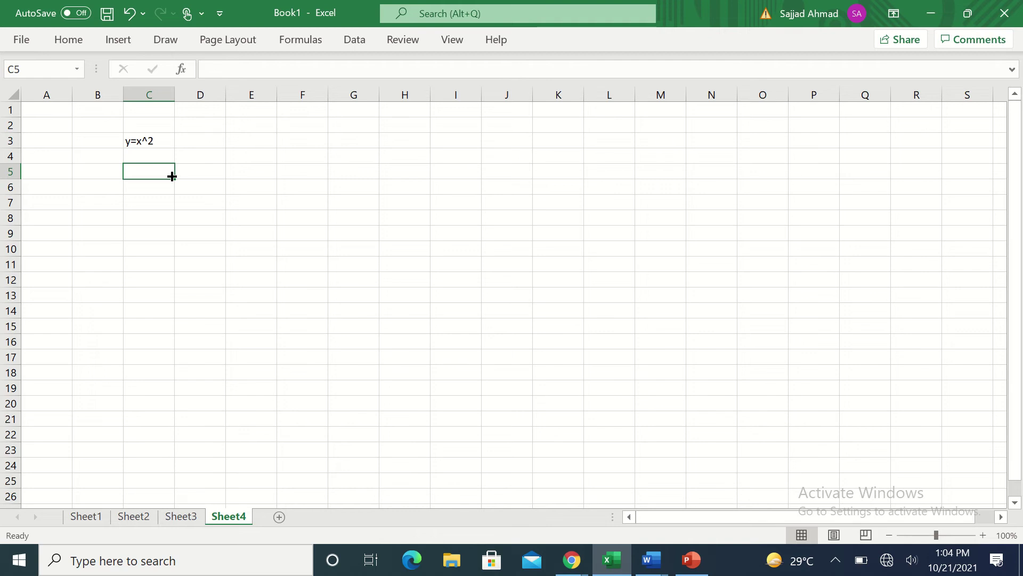
type("x")
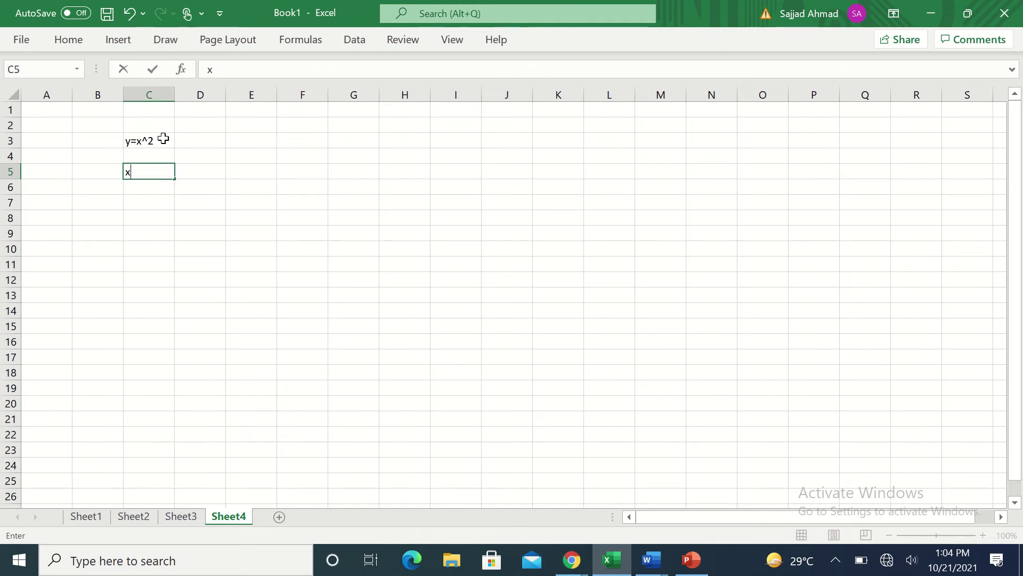
left_click(203, 176)
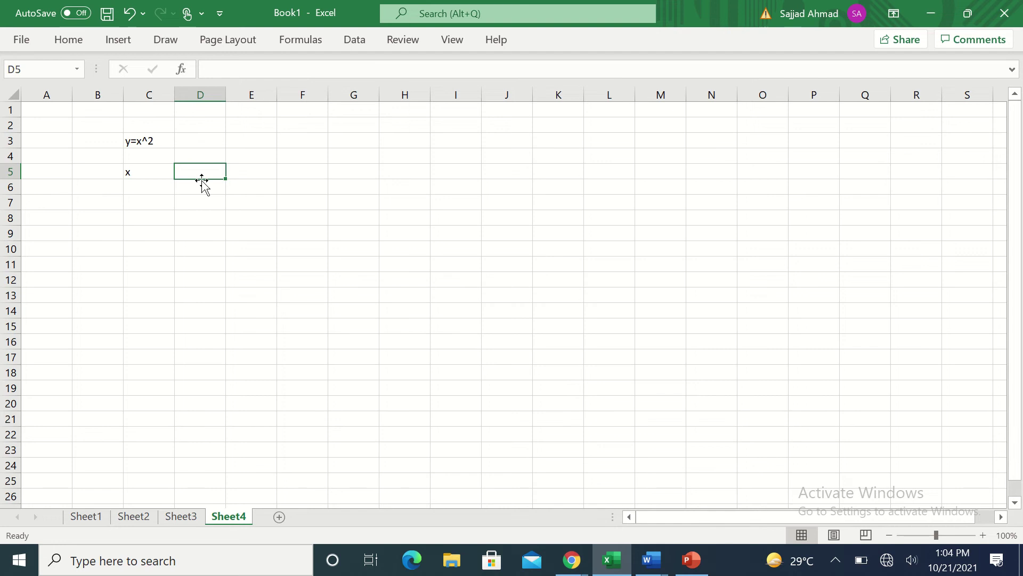
type("y")
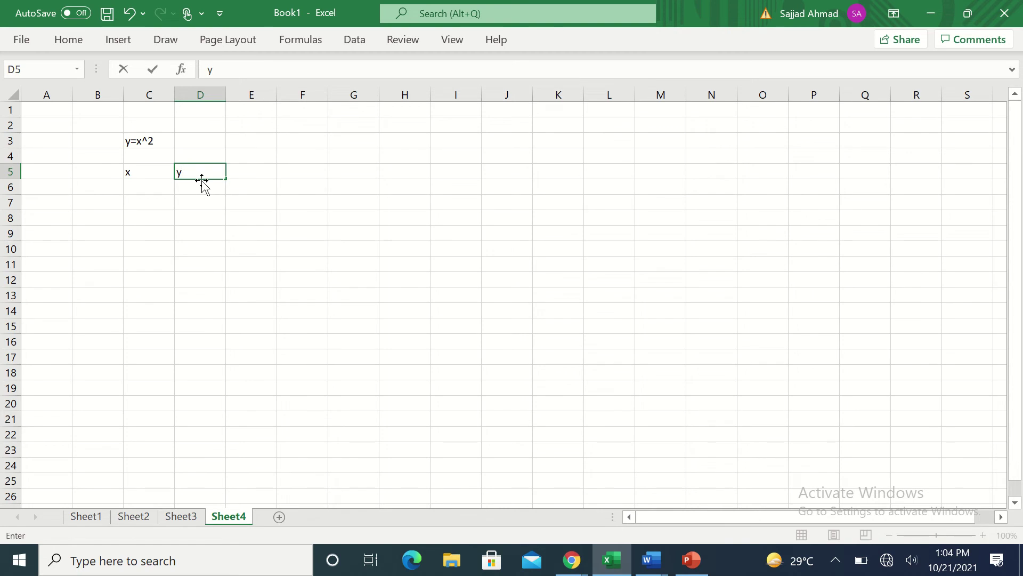
left_click(152, 189)
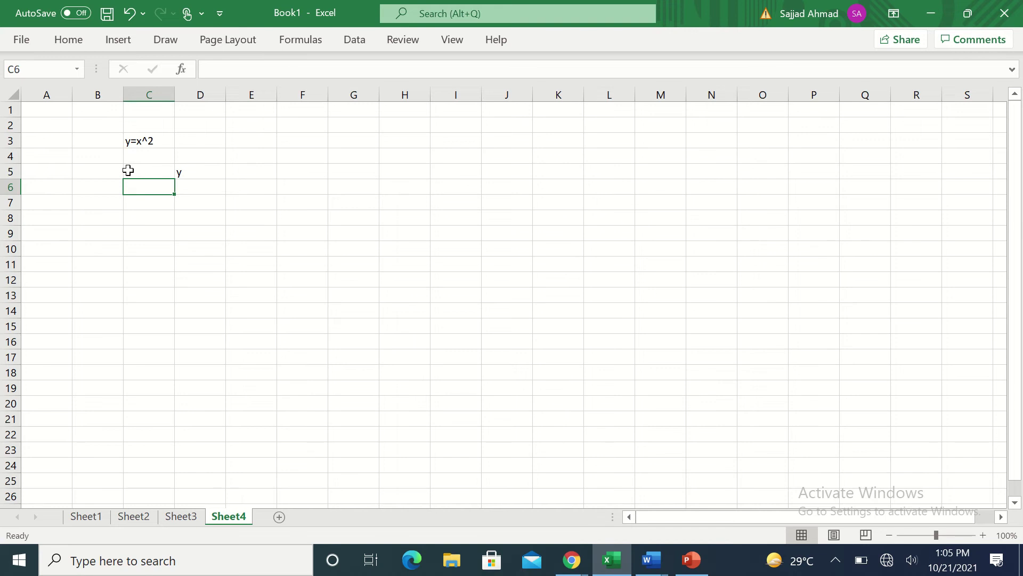
double_click(194, 173)
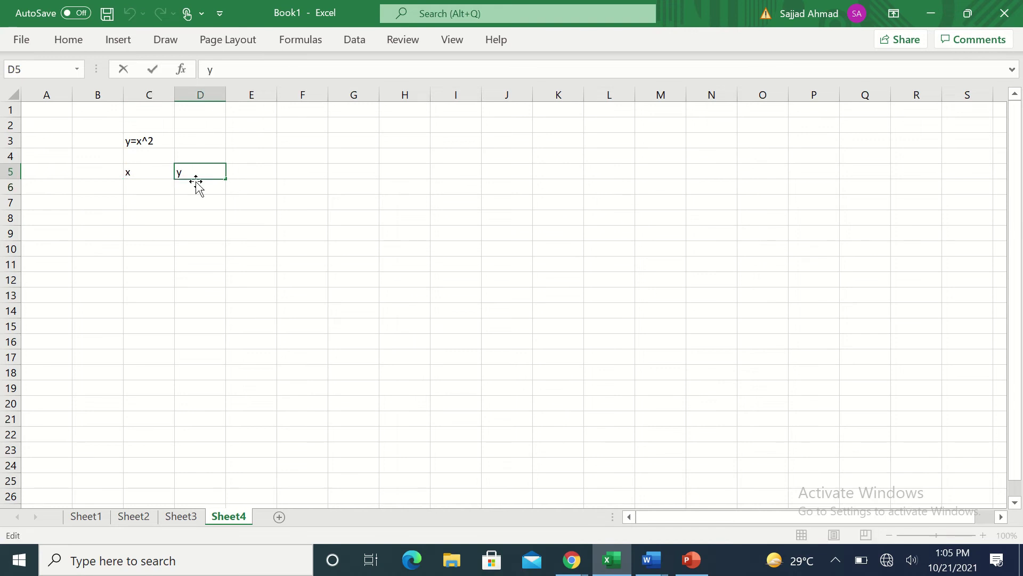
type("=f(x")
key("Return")
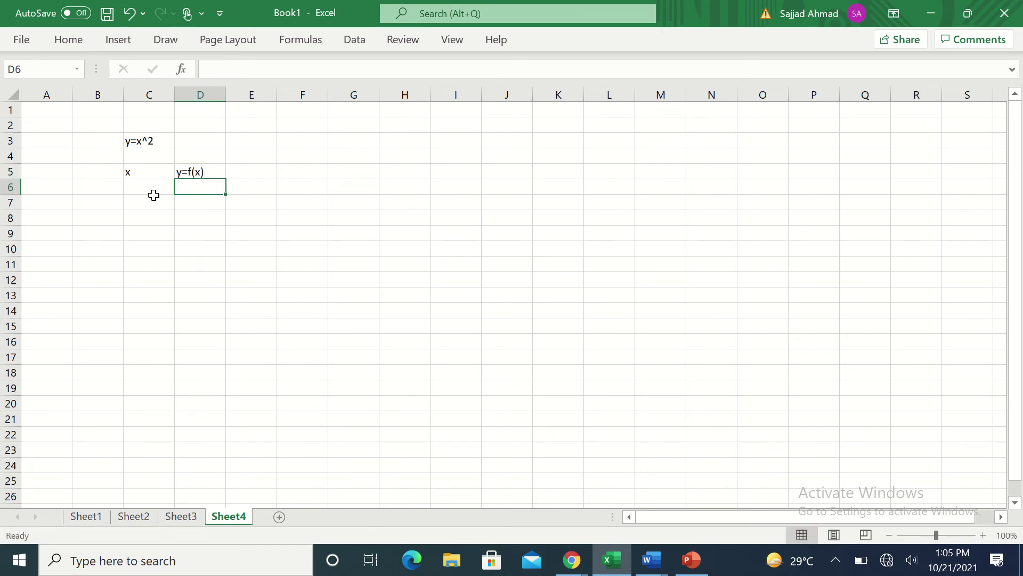
Step: Fill C6:C26 with the x series from -10 to 10 using Fill Series
left_click(149, 189)
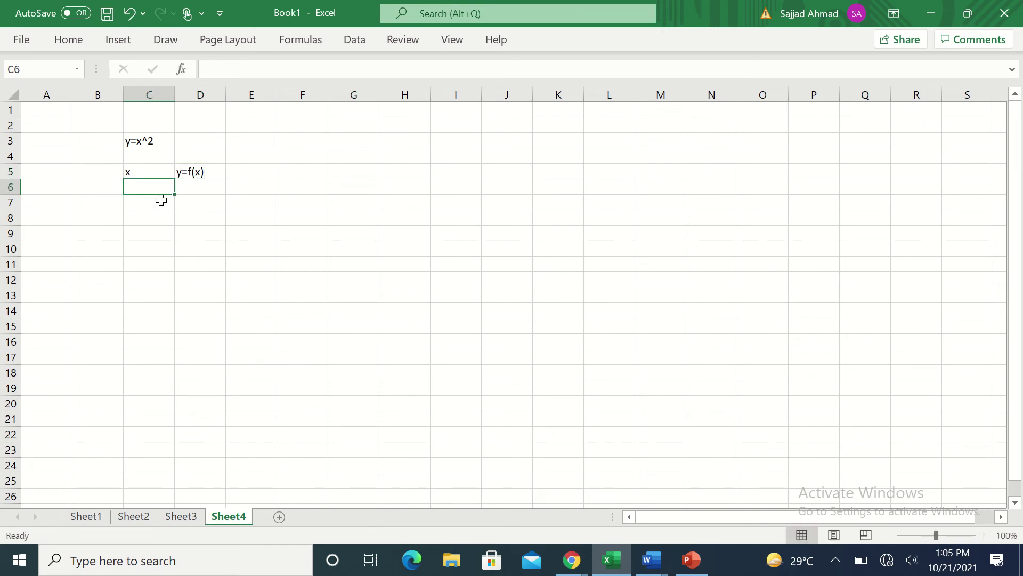
type("-1")
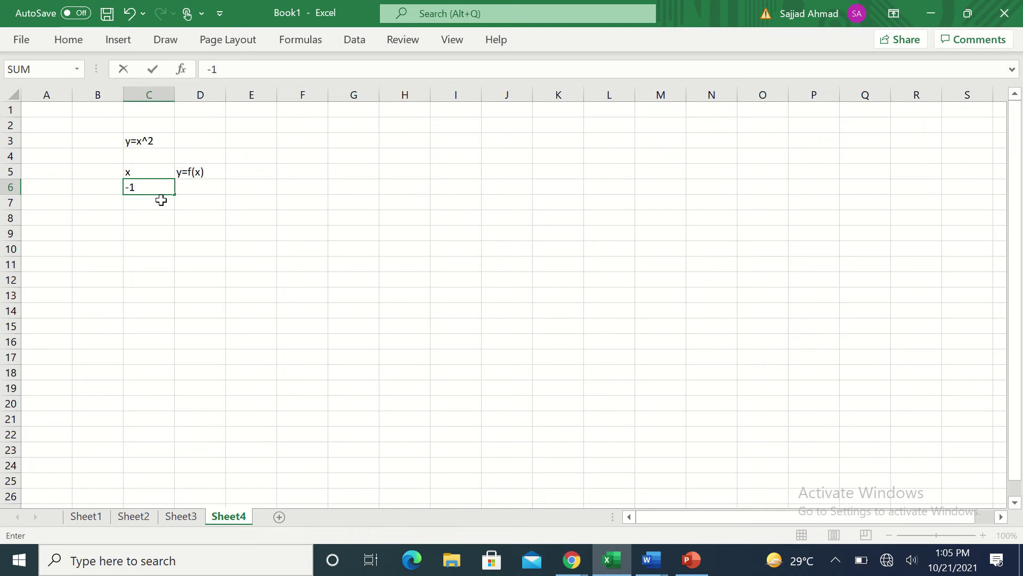
type("0")
left_click(161, 200)
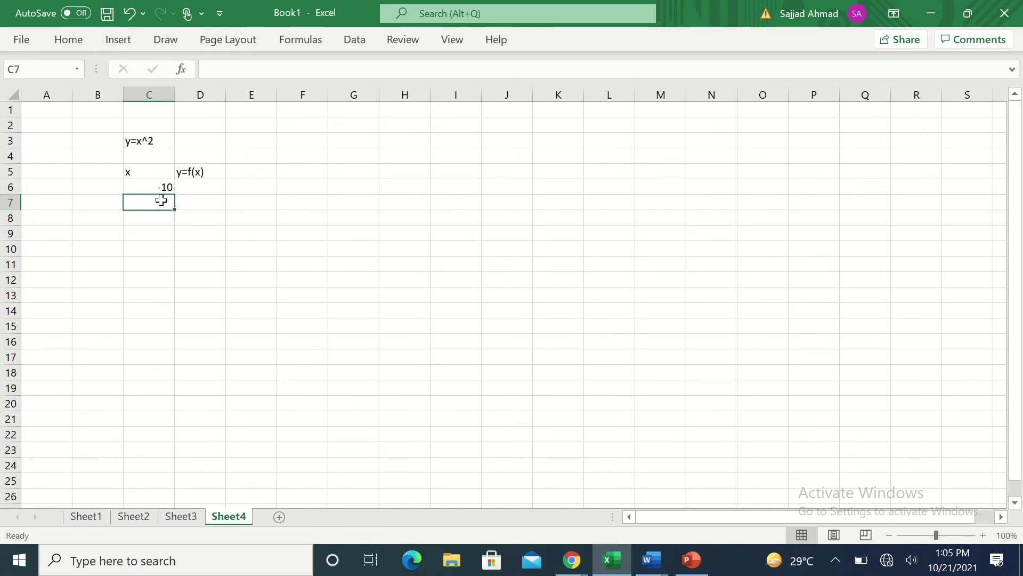
left_click(140, 186)
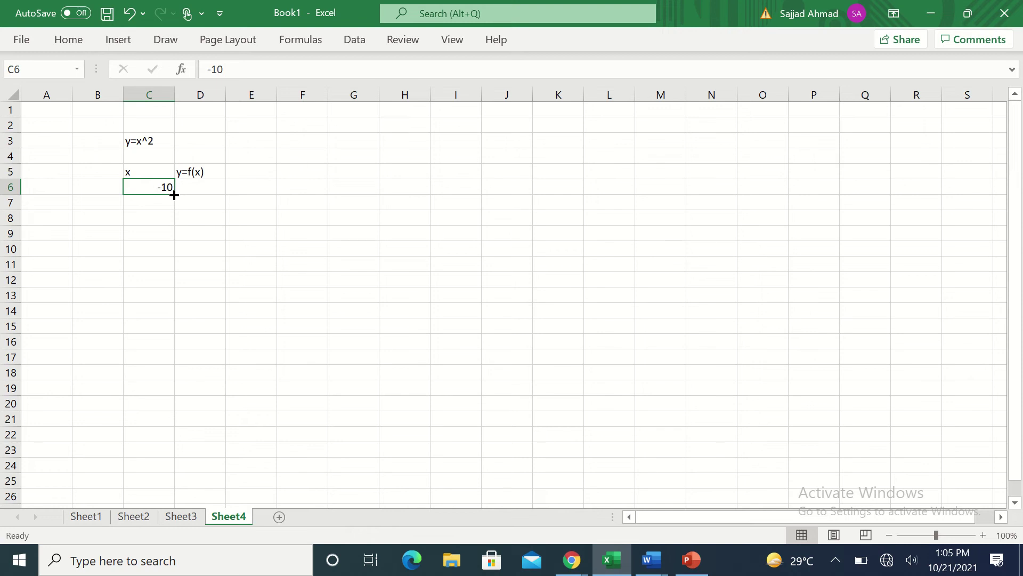
left_click_drag(174, 195, 160, 427)
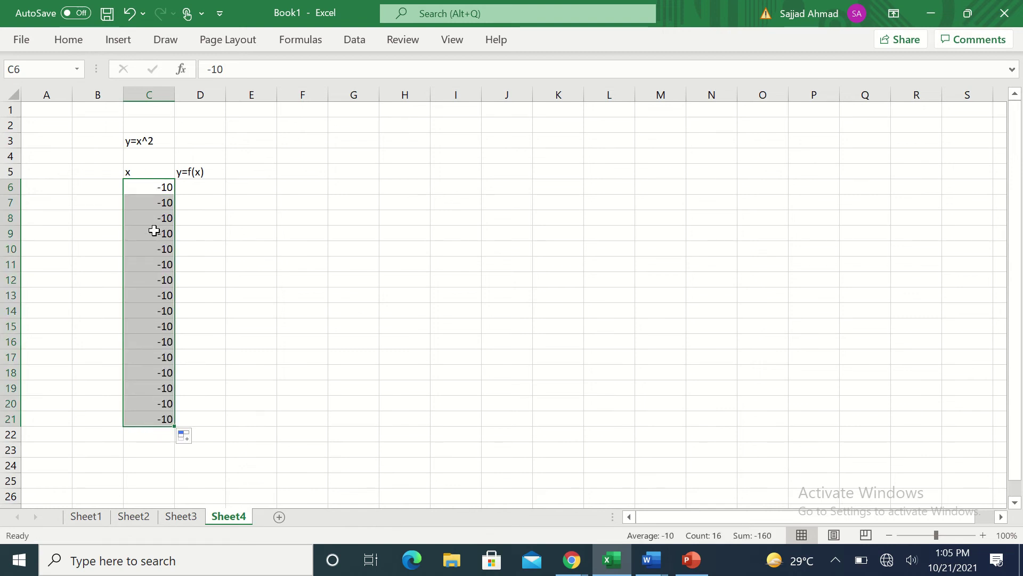
left_click(196, 440)
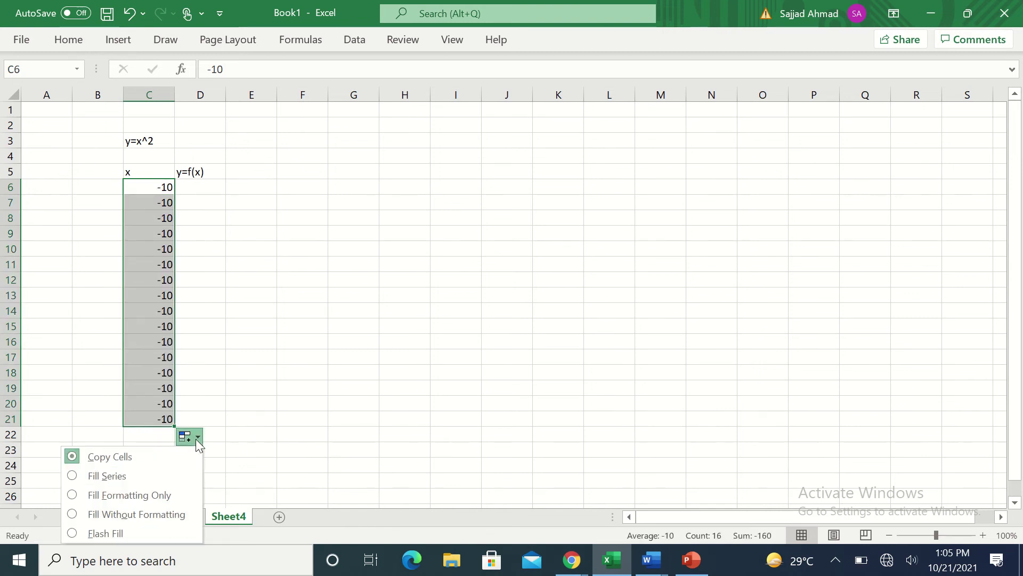
left_click(126, 476)
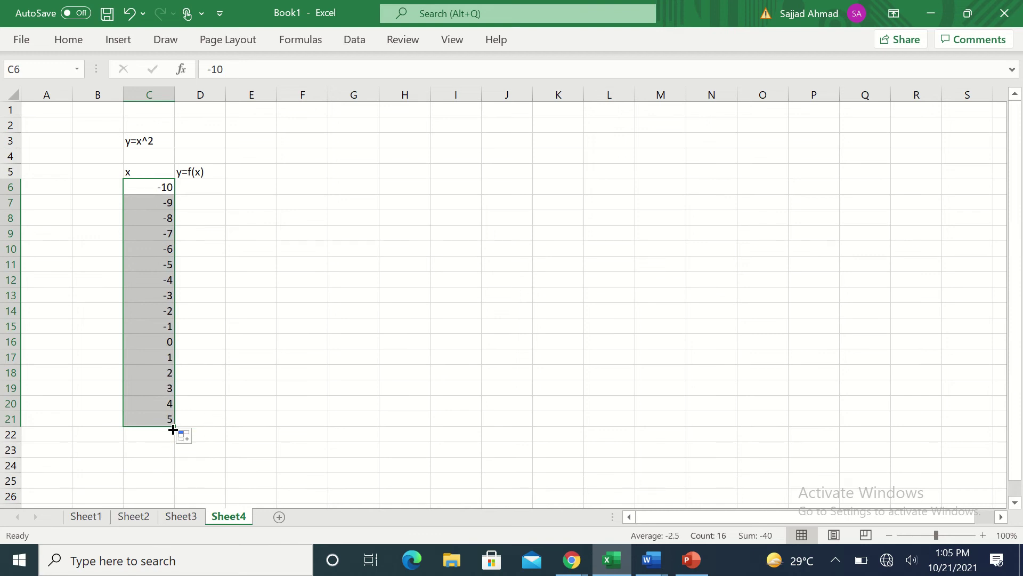
left_click_drag(174, 430, 177, 497)
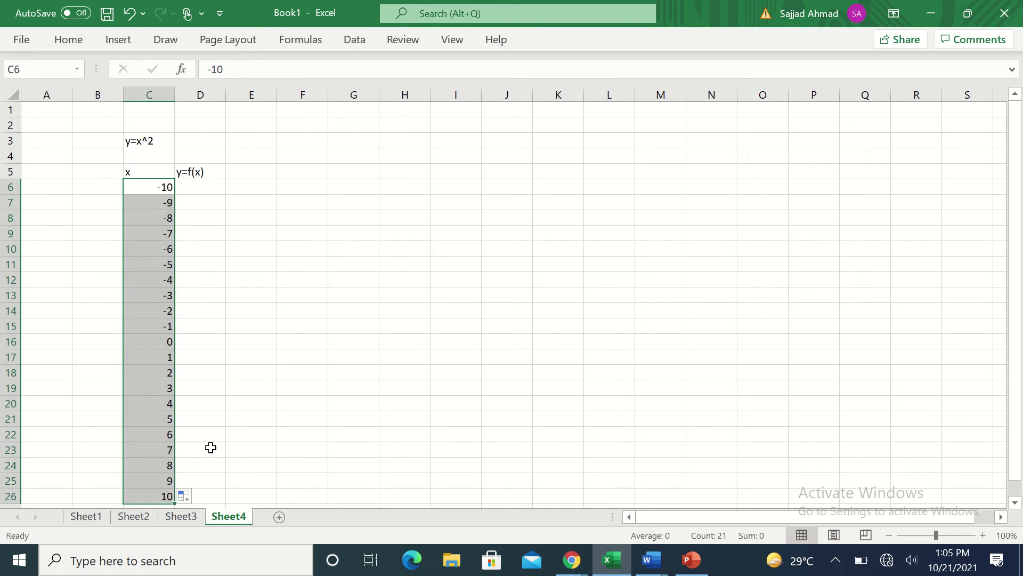
left_click(198, 190)
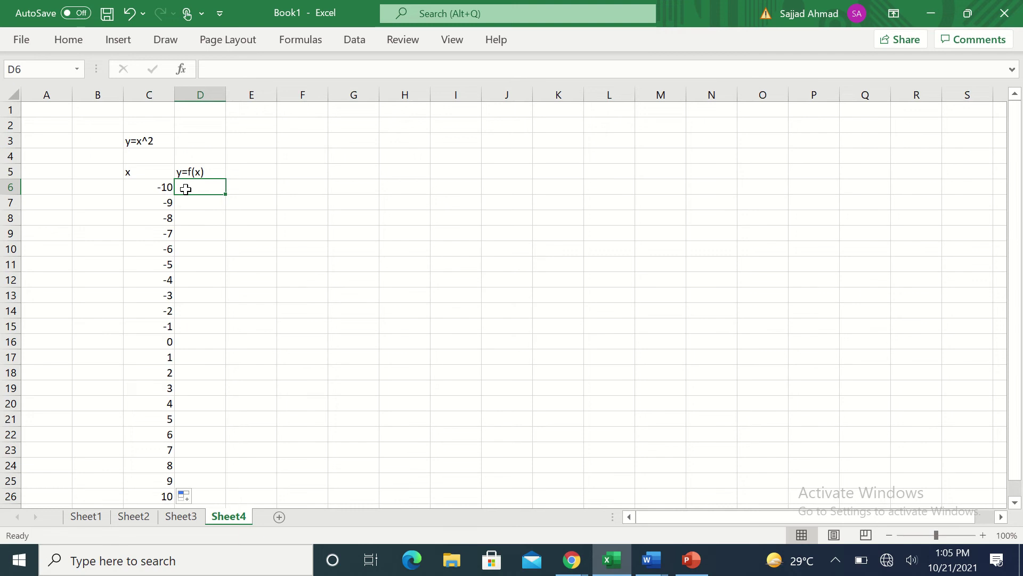
Step: Enter =C6*C6 in D6 and copy it down to D26 to square each x
type("=")
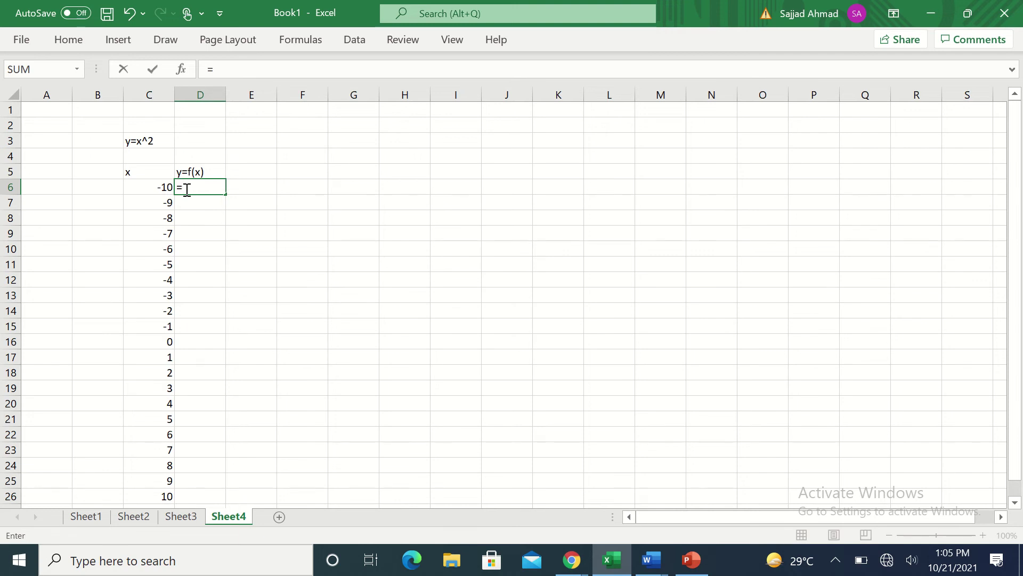
left_click(147, 187)
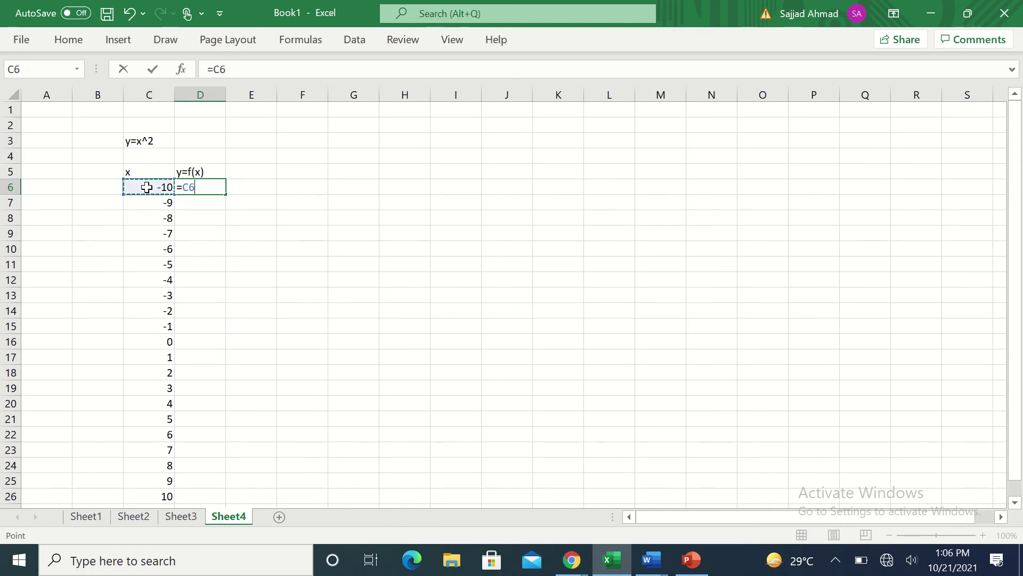
type("*")
left_click(153, 187)
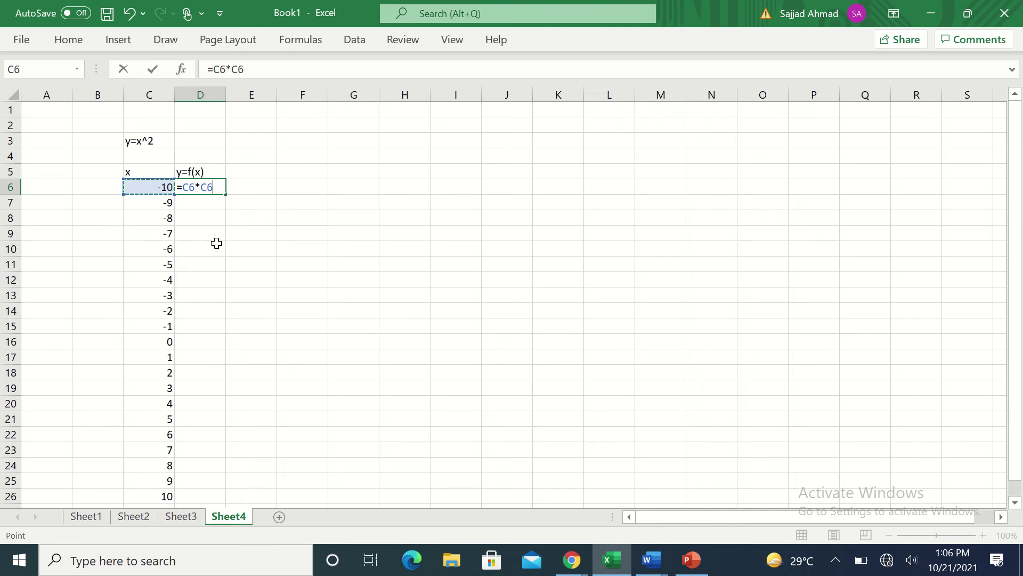
key("Return")
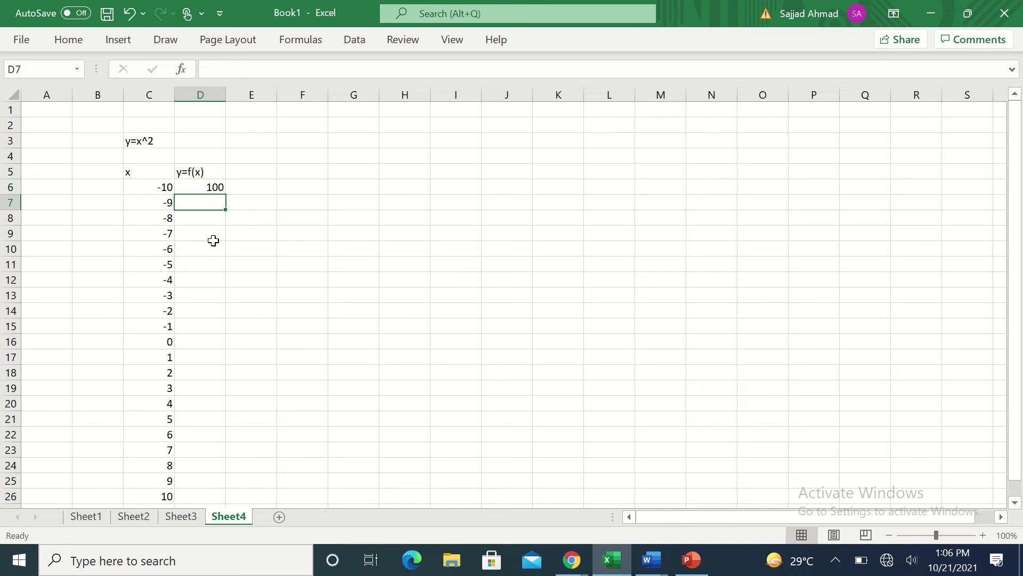
left_click(212, 187)
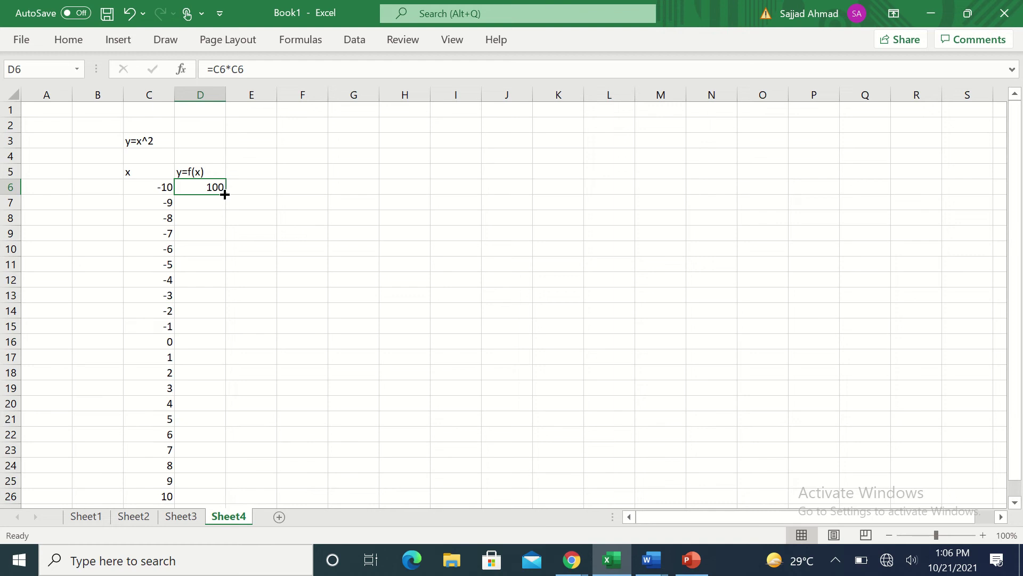
left_click_drag(224, 194, 205, 500)
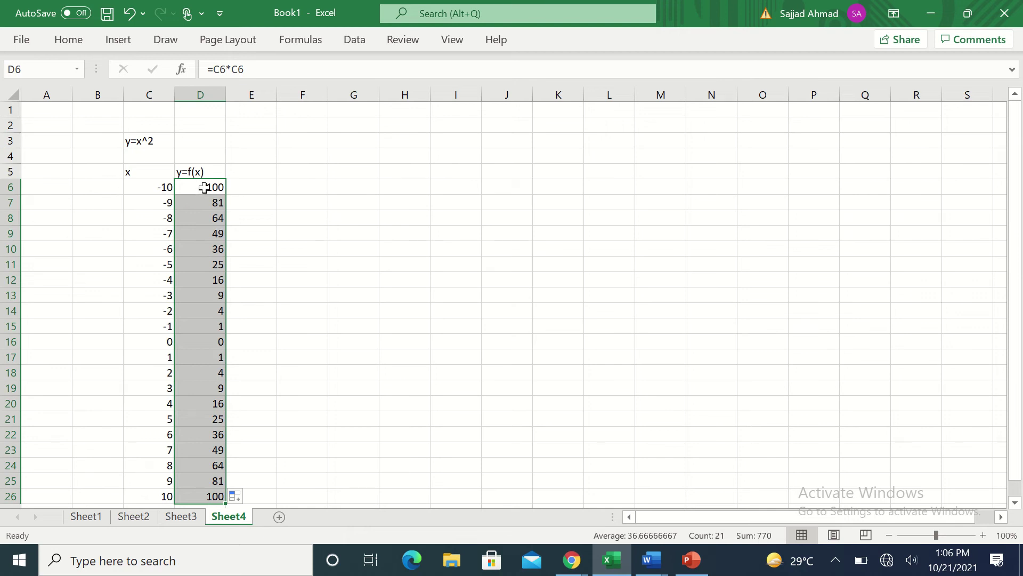
Step: Chart C6:D26 as a Scatter with Smooth Lines and Markers
left_click(259, 189)
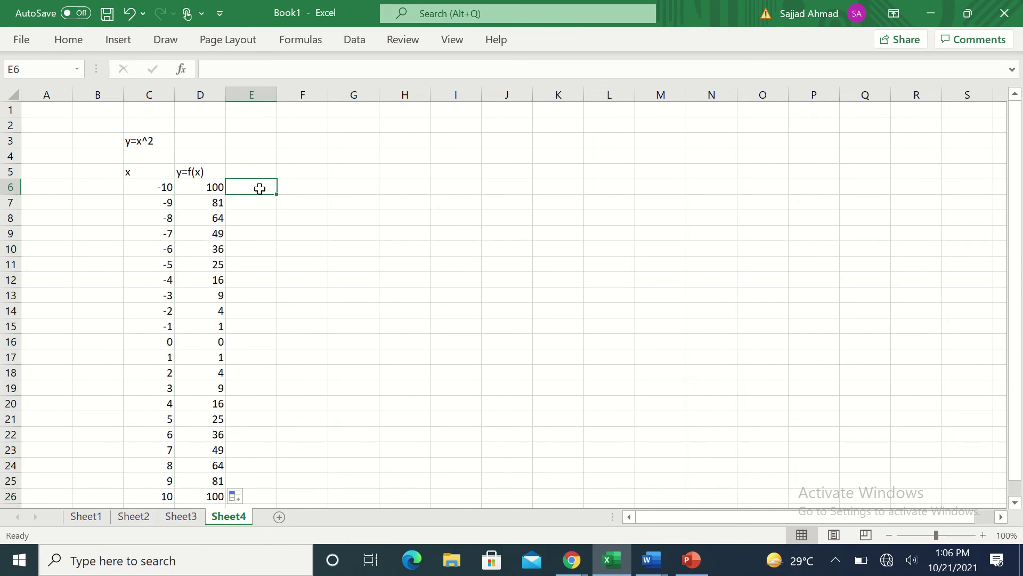
type("=")
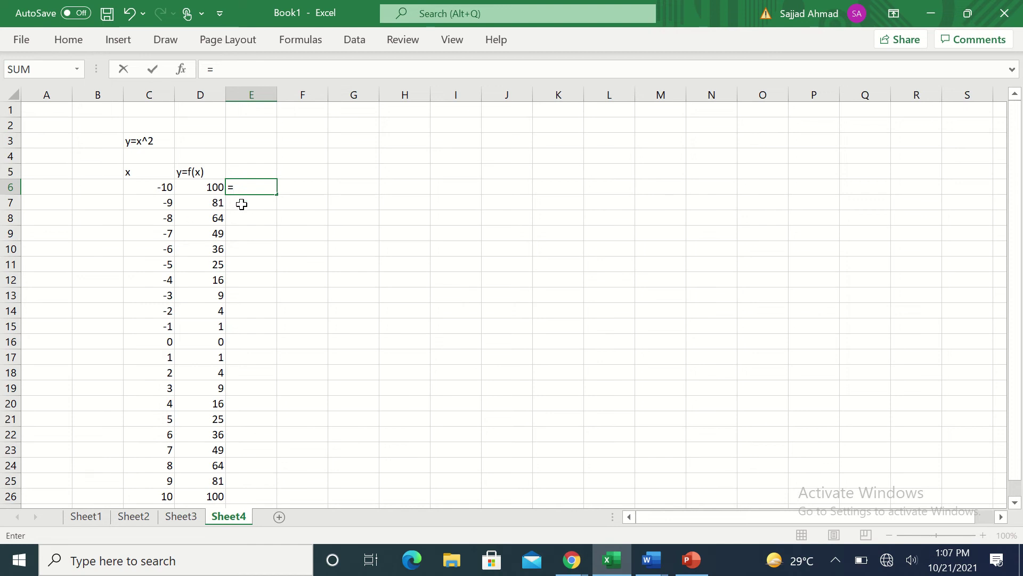
key("Return")
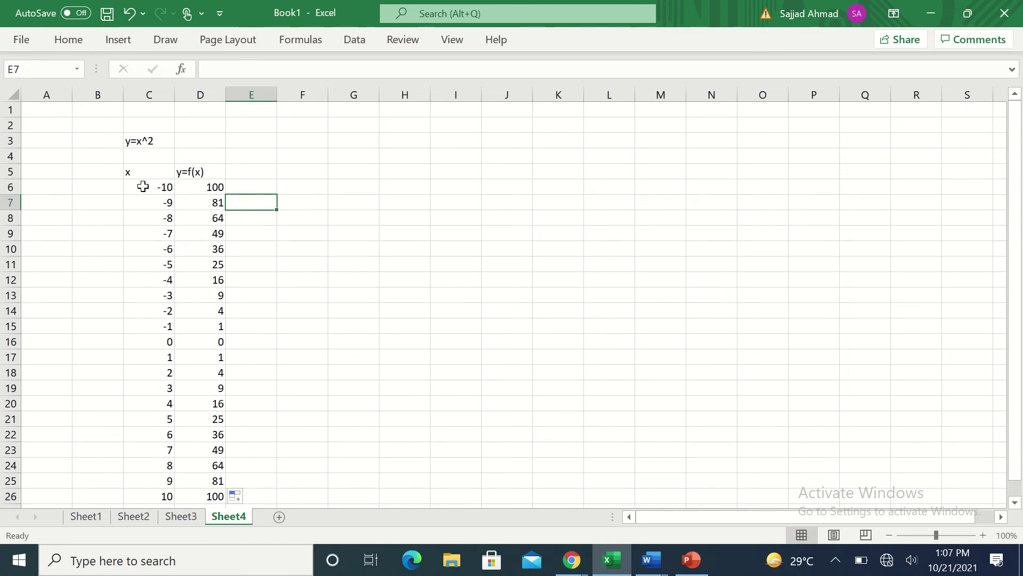
left_click_drag(143, 186, 203, 496)
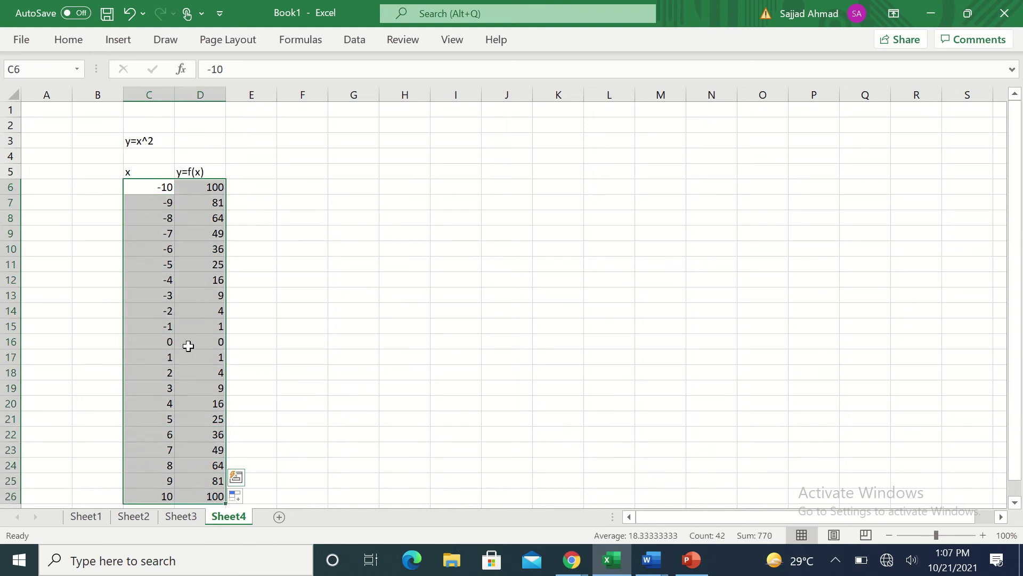
left_click(118, 40)
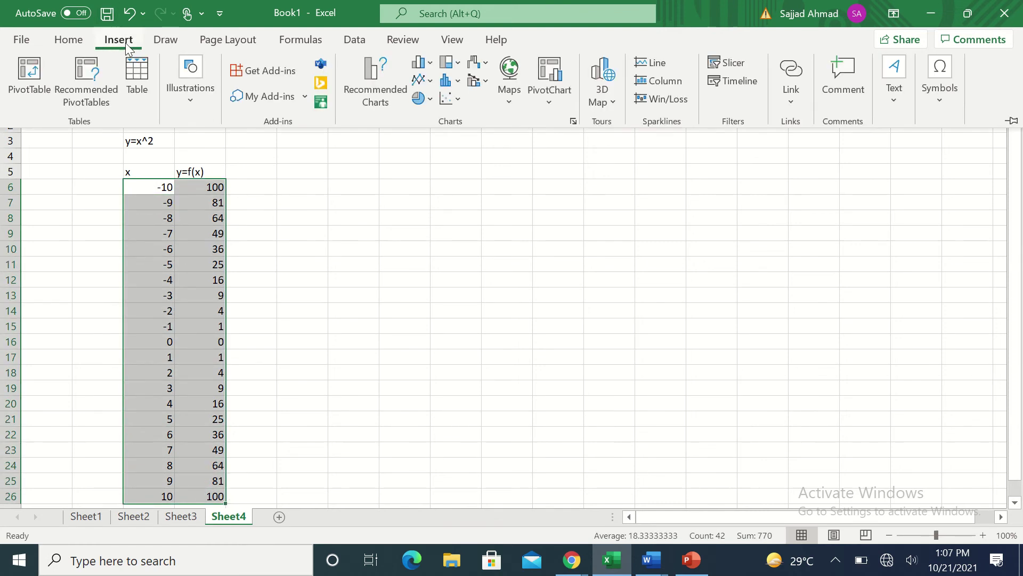
left_click(453, 97)
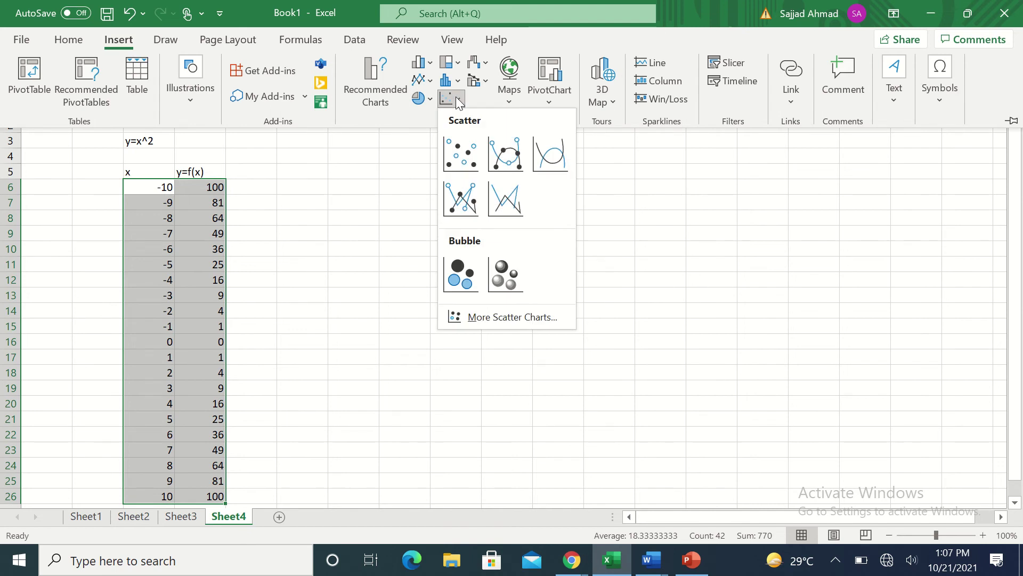
left_click(499, 159)
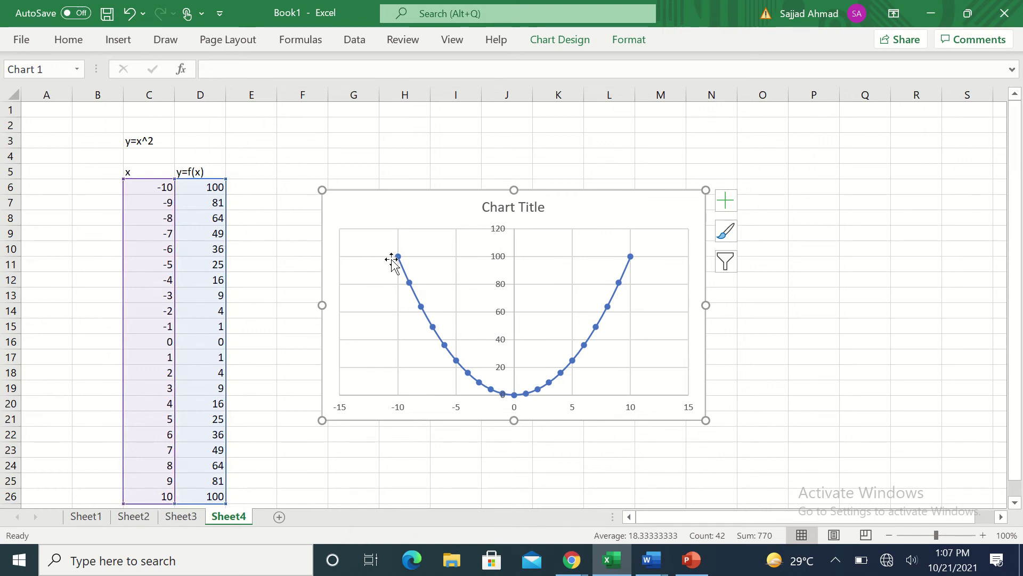
Step: Add axis titles and a Series1 legend, then open the horizontal axis title's formatting
left_click(725, 201)
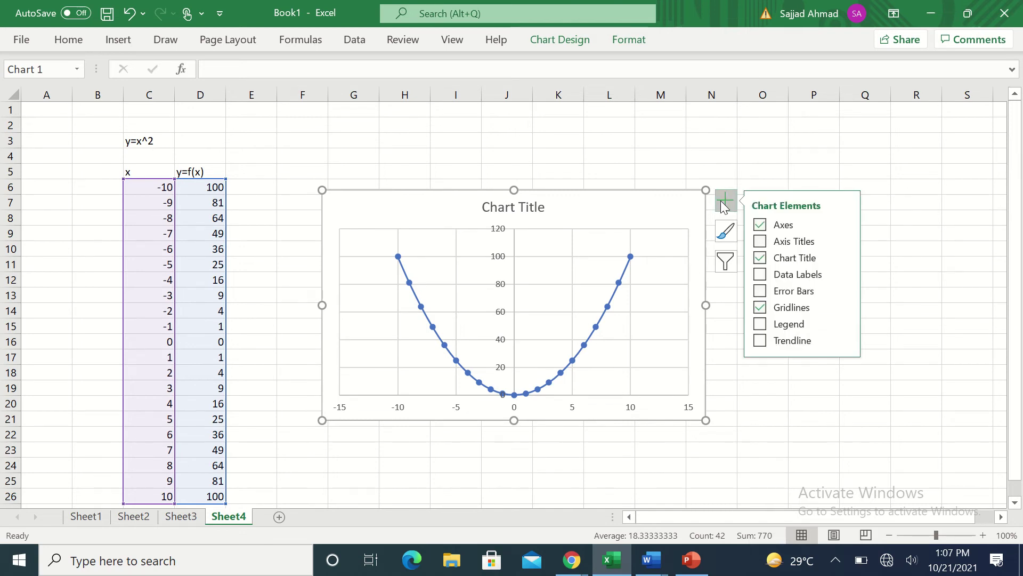
left_click(761, 241)
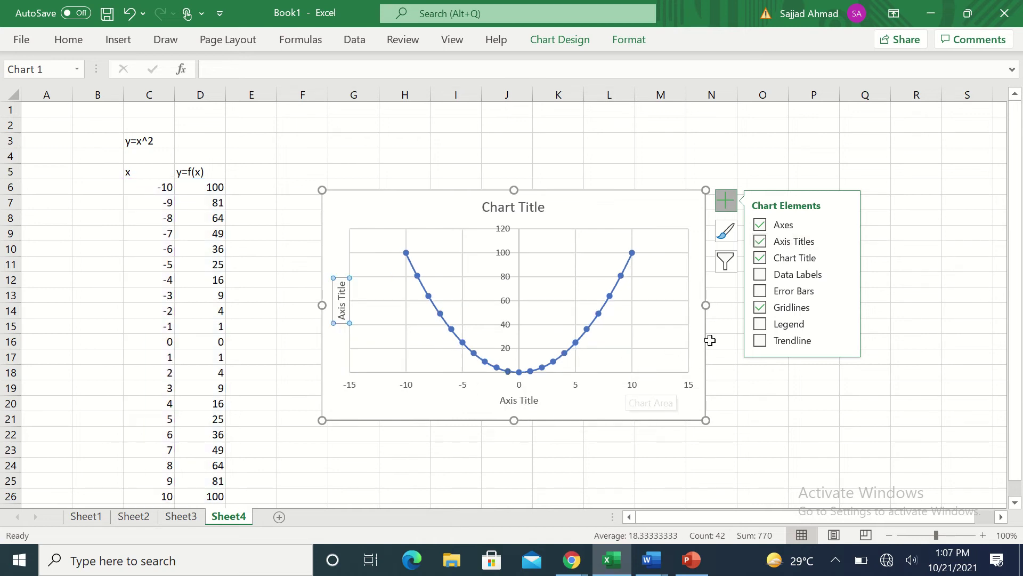
left_click(760, 323)
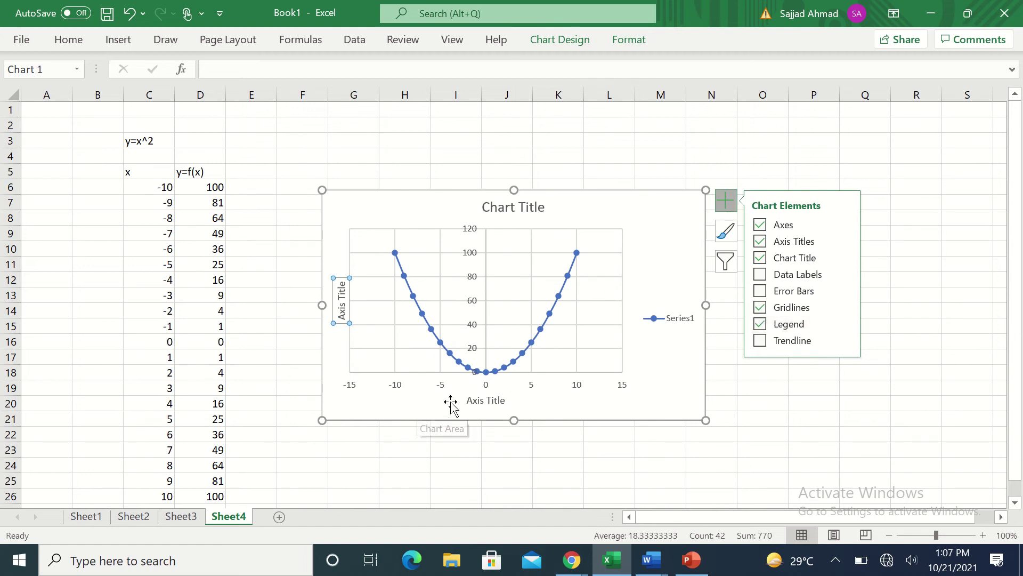
double_click(485, 400)
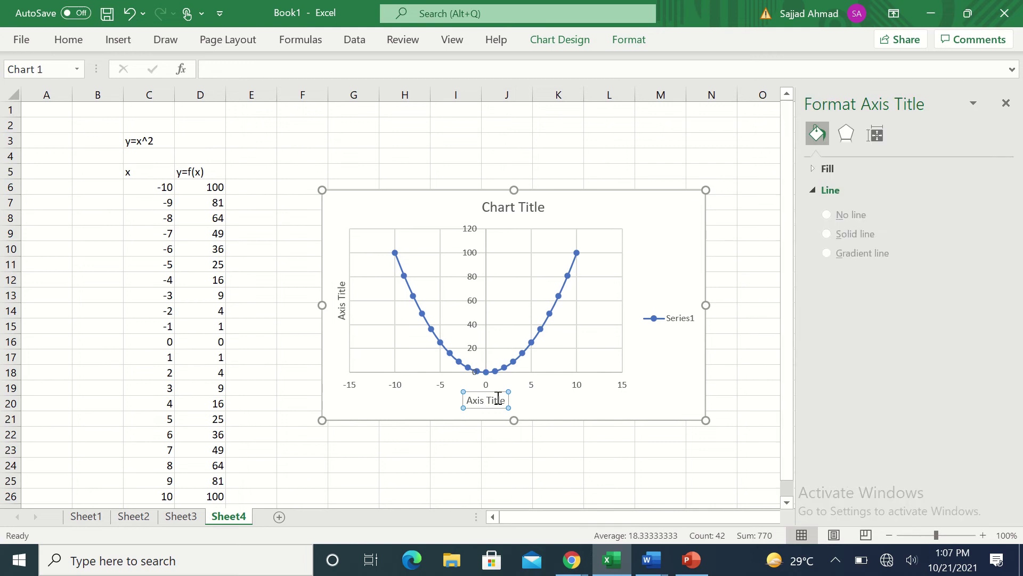
Step: Title the horizontal axis 'x-values' and the vertical axis 'y=f(x)'
left_click_drag(504, 400, 462, 400)
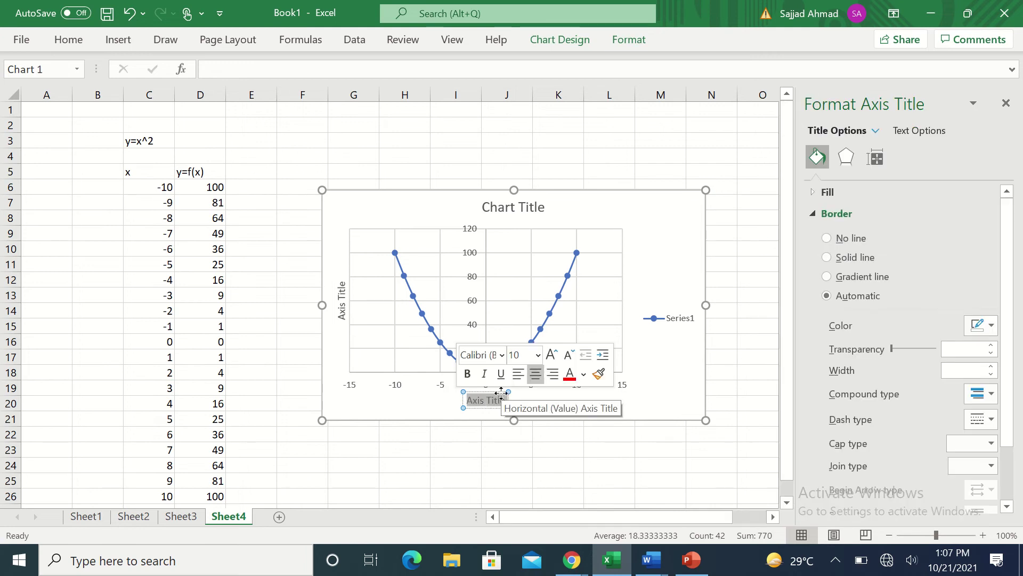
type("x")
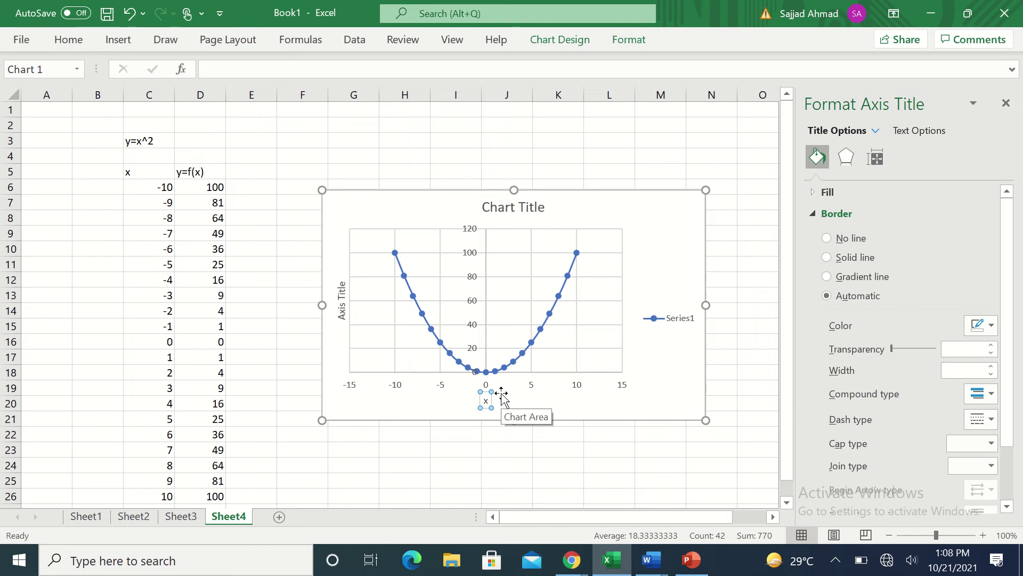
type("-values")
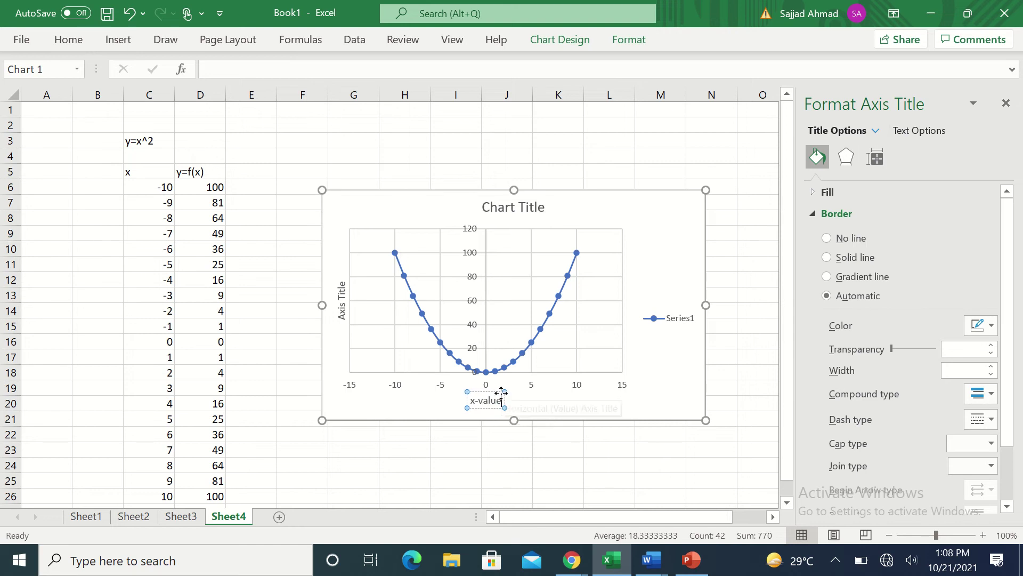
left_click(344, 304)
left_click(346, 309)
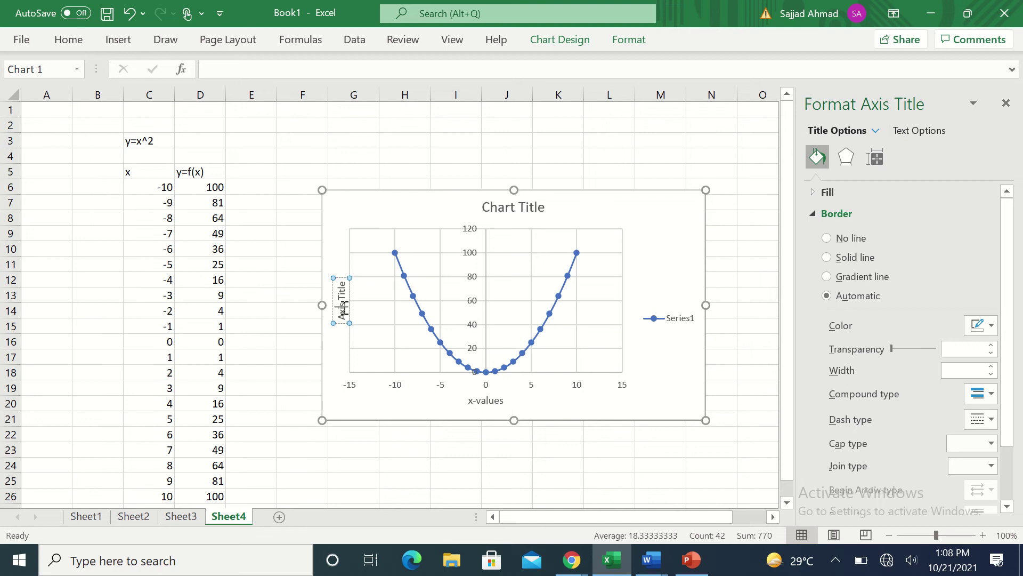
key("Delete")
key("Delete")
key("Delete")
key("Delete")
key("Delete")
key("Delete")
key("Delete")
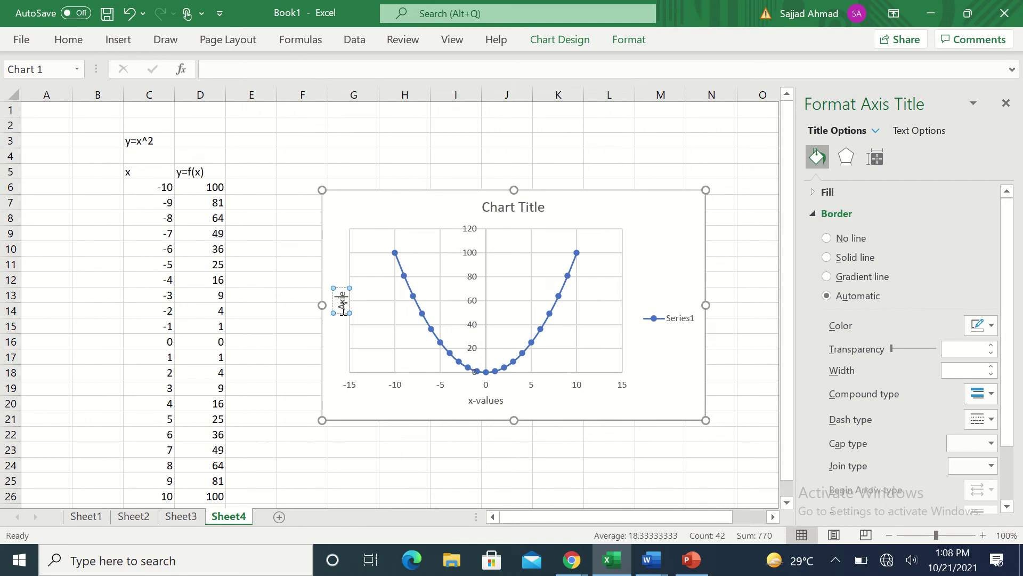
key("BackSpace")
key("BackSpace")
key("BackSpace")
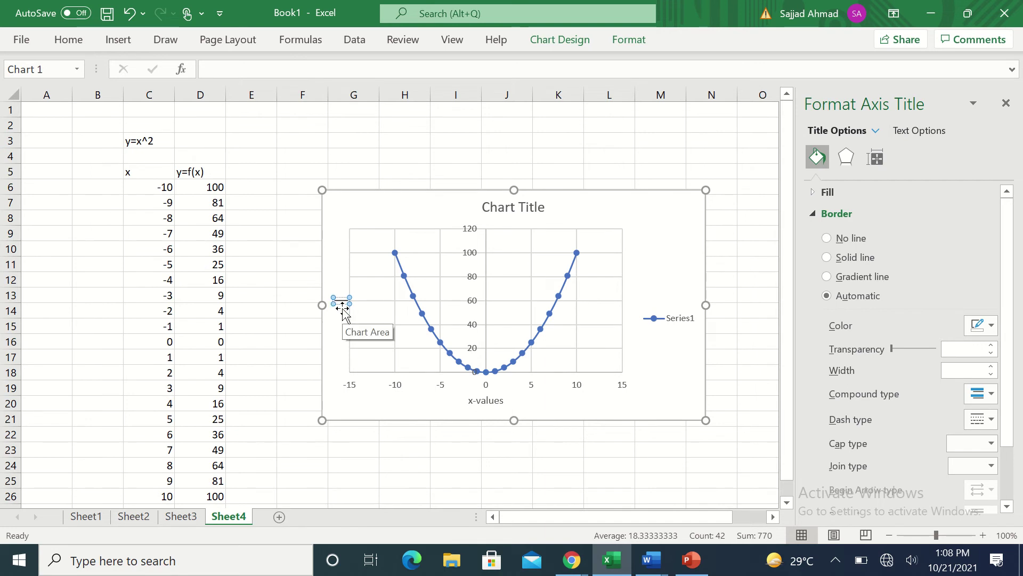
type("y-va")
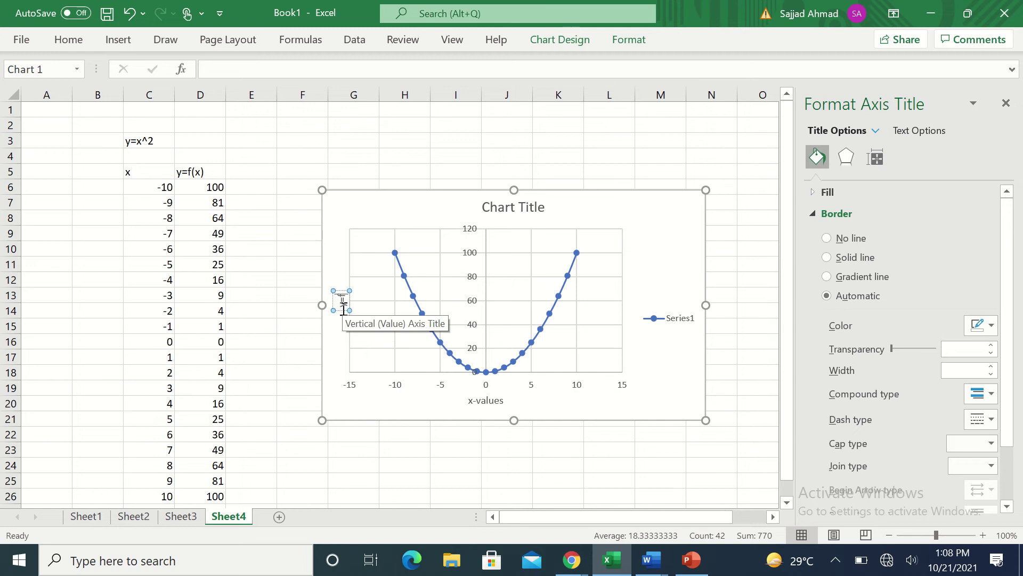
type("f(x)")
Step: Enlarge the plot area toward the chart's bottom-right and select the horizontal axis
left_click(336, 346)
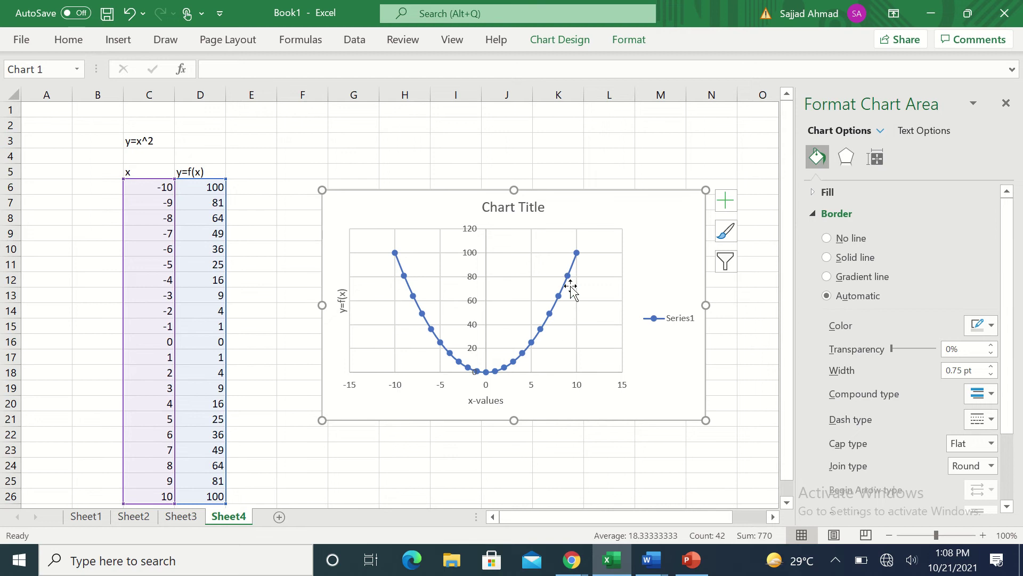
left_click(533, 392)
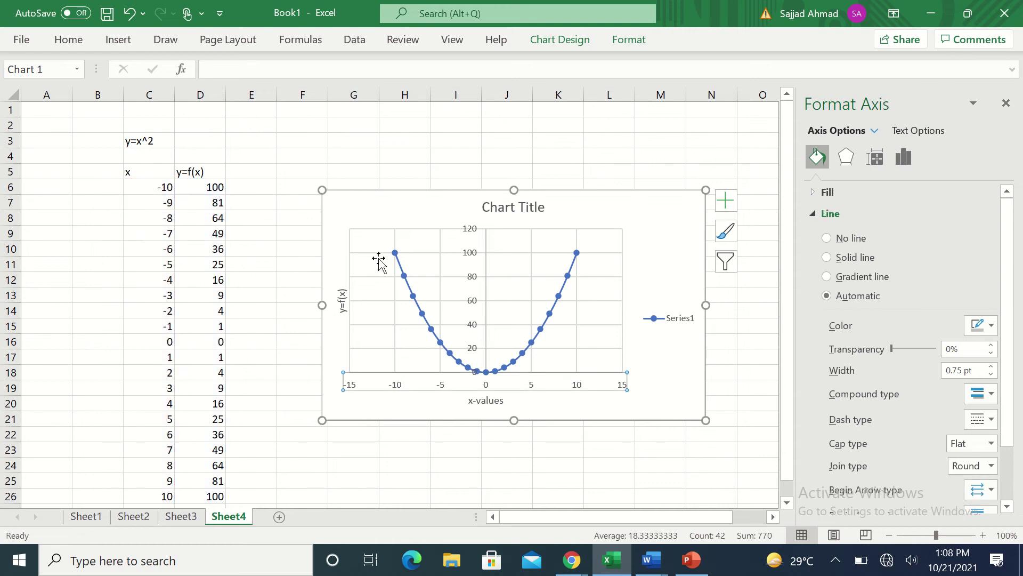
left_click(595, 342)
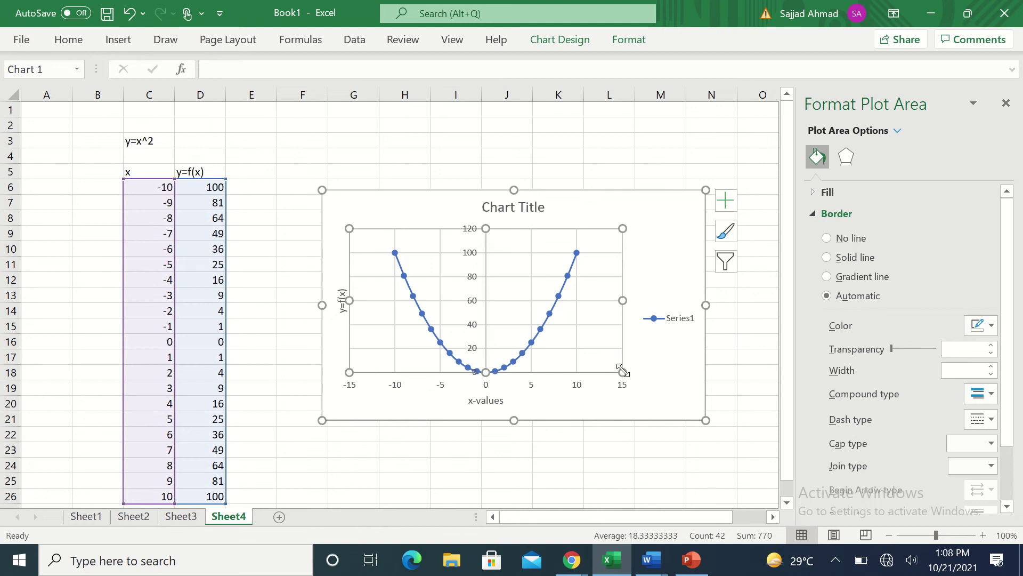
left_click_drag(623, 372, 650, 380)
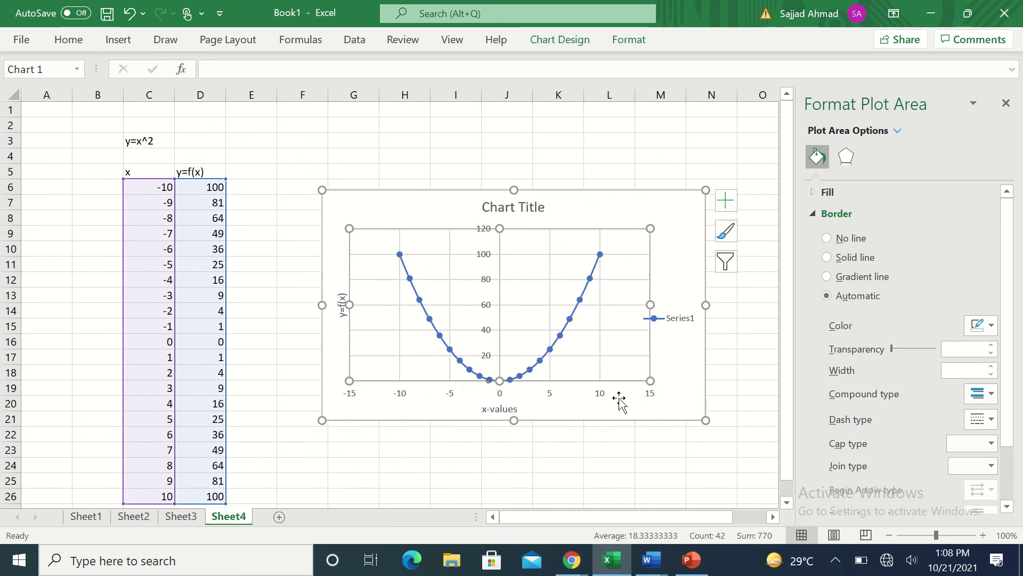
left_click(601, 398)
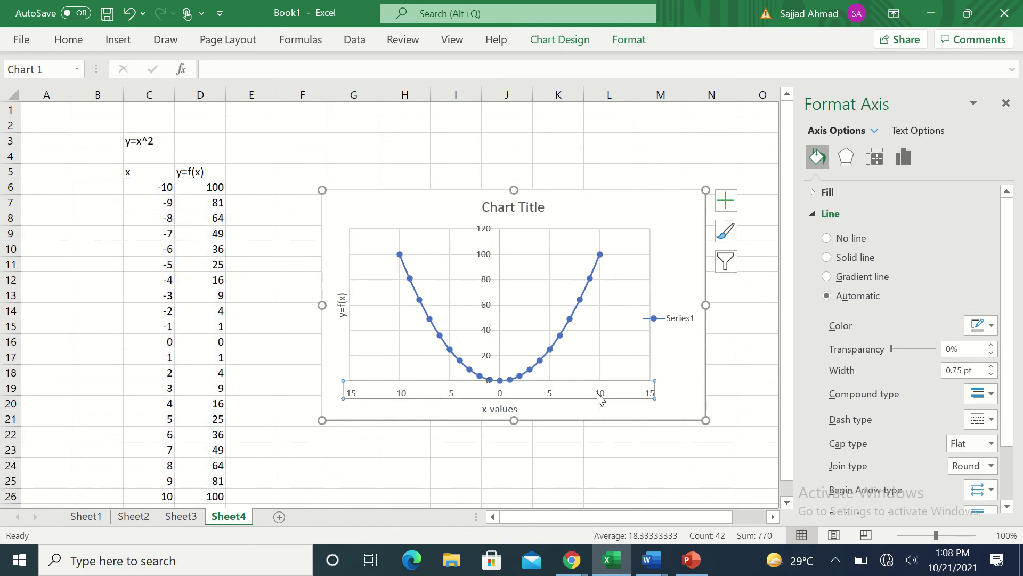
Step: Set the horizontal axis bounds to minimum -5 and maximum 5
left_click(906, 161)
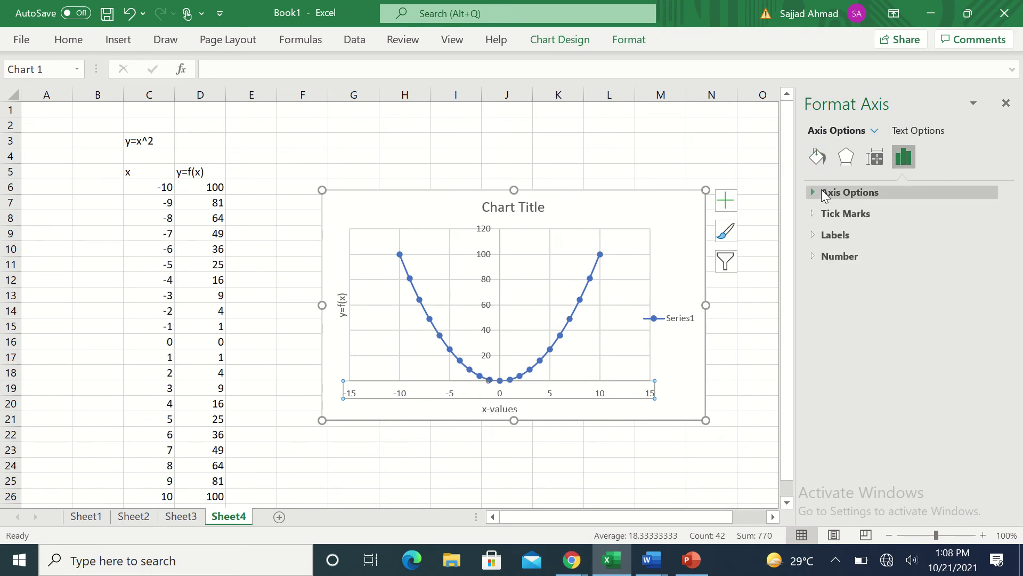
left_click(824, 194)
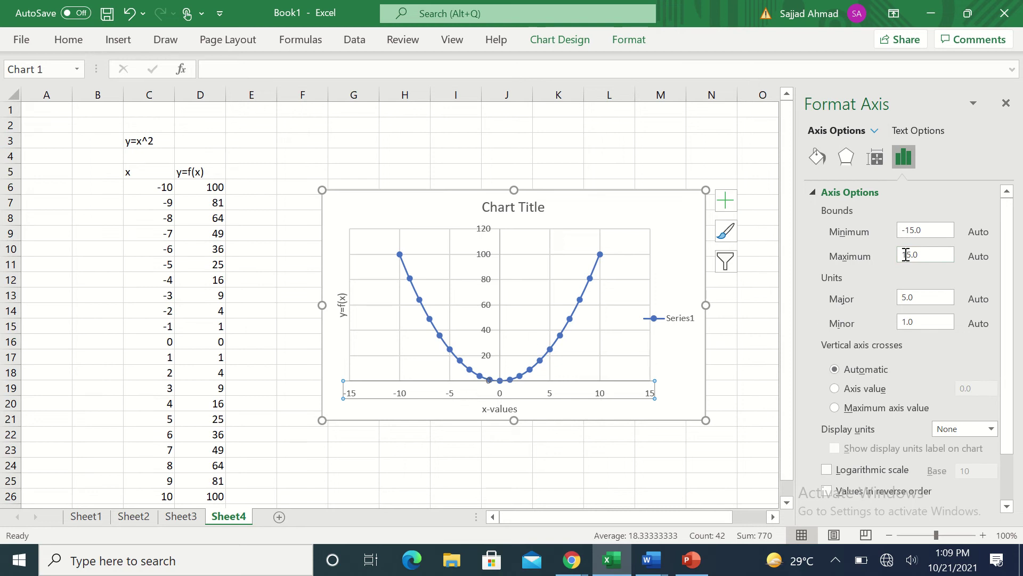
left_click_drag(923, 231, 877, 232)
type("-5")
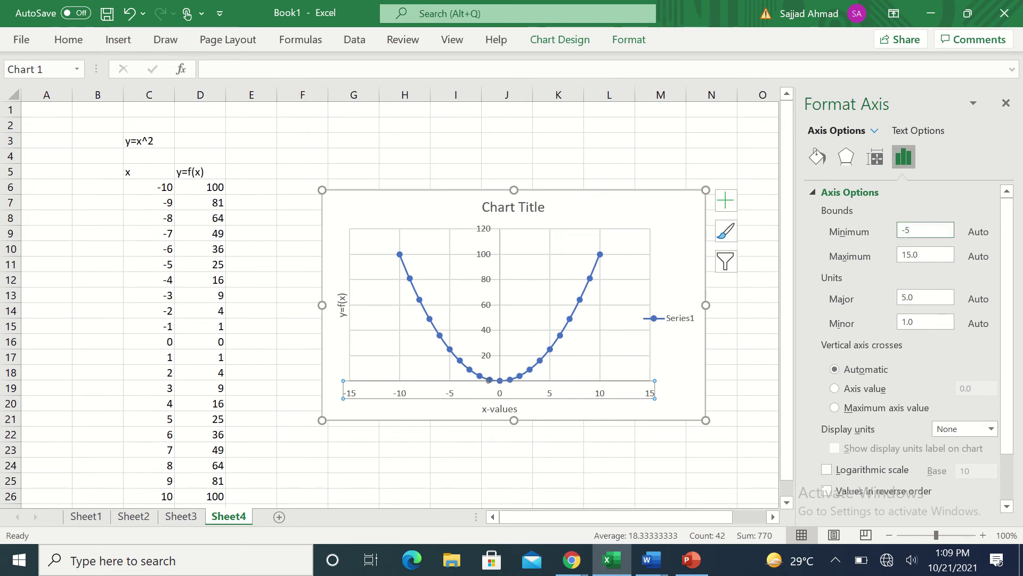
left_click_drag(932, 254, 874, 256)
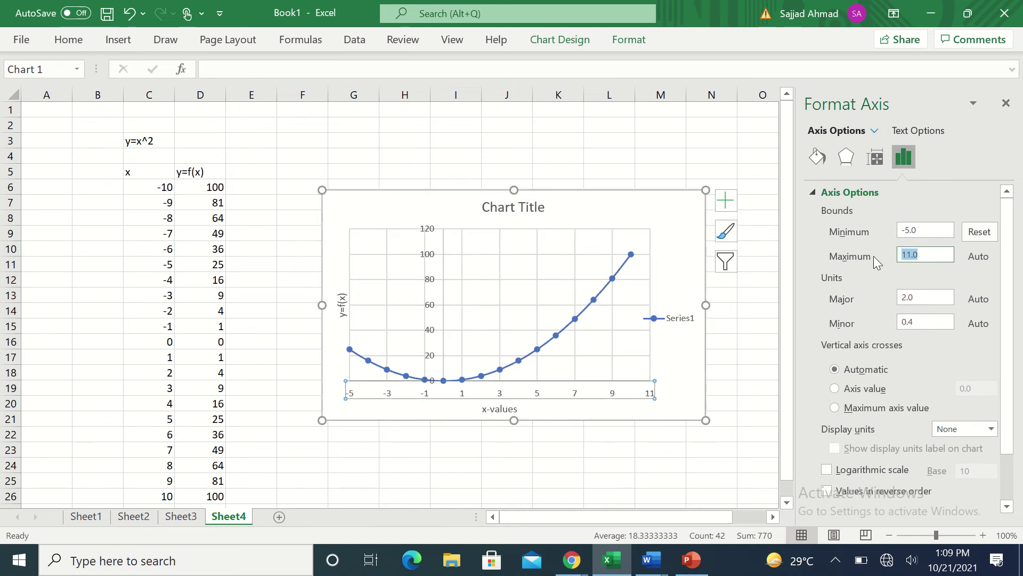
type("5")
key("Return")
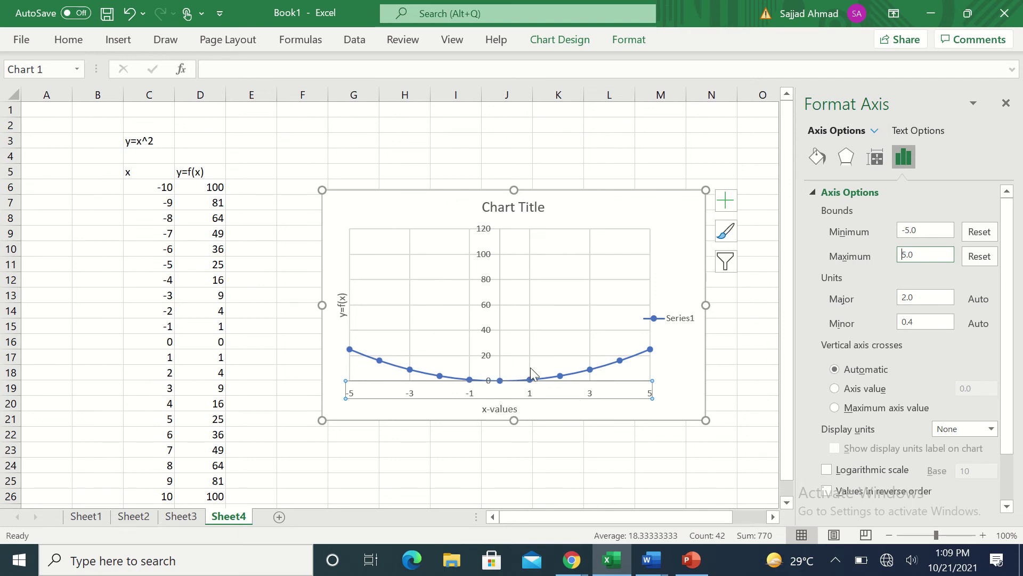
Step: Set the vertical axis maximum bound to 6, giving a 0 to 6 scale in steps of 1
left_click(489, 308)
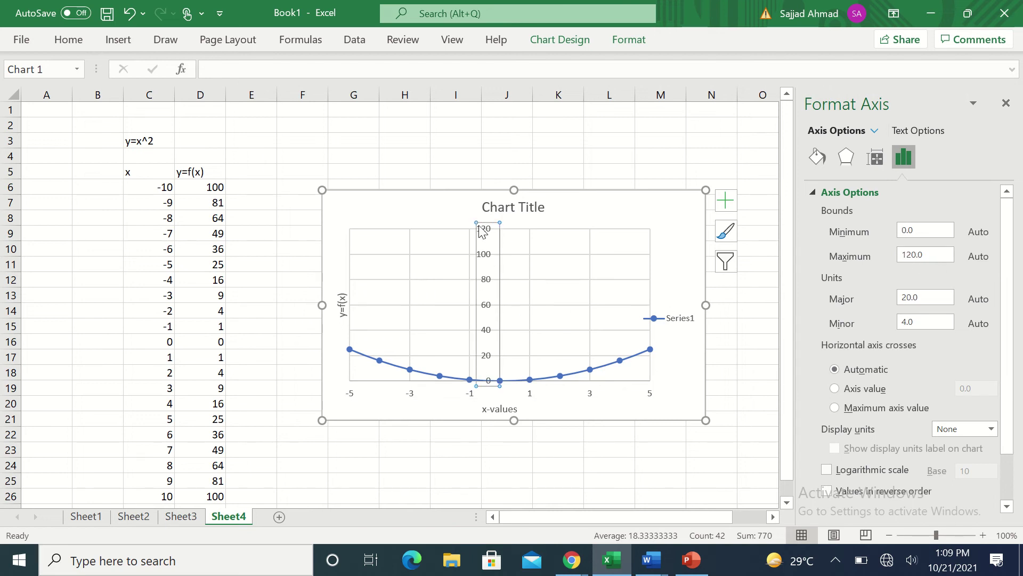
left_click_drag(930, 253, 876, 252)
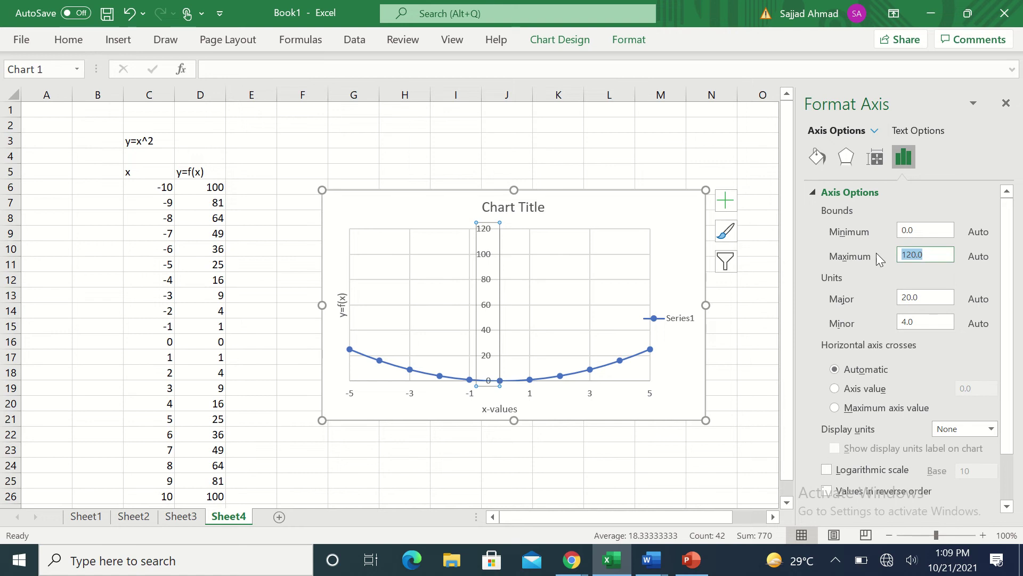
type("20")
key("Return")
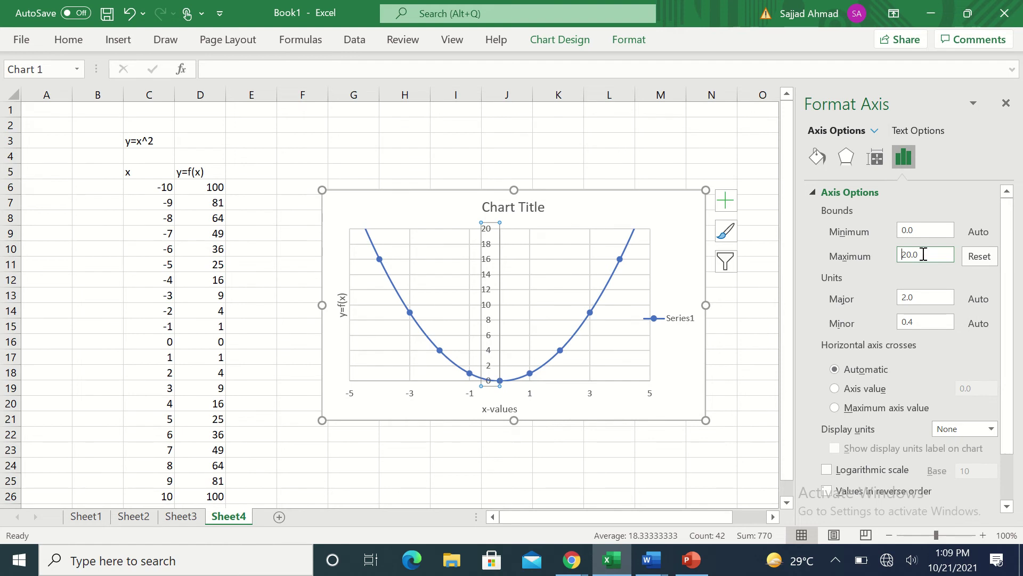
left_click_drag(924, 254, 897, 255)
key("Return")
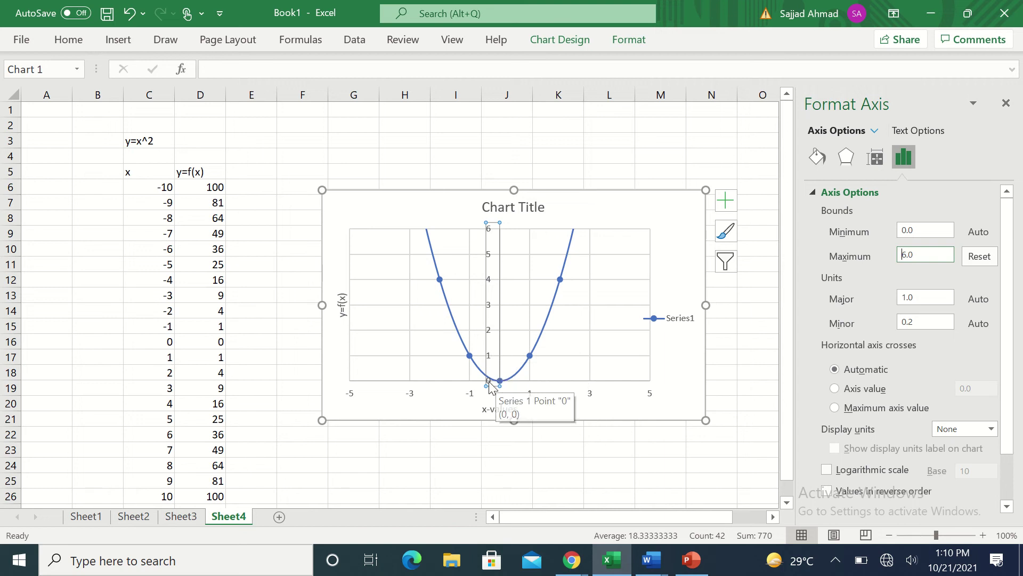
left_click_drag(918, 254, 893, 256)
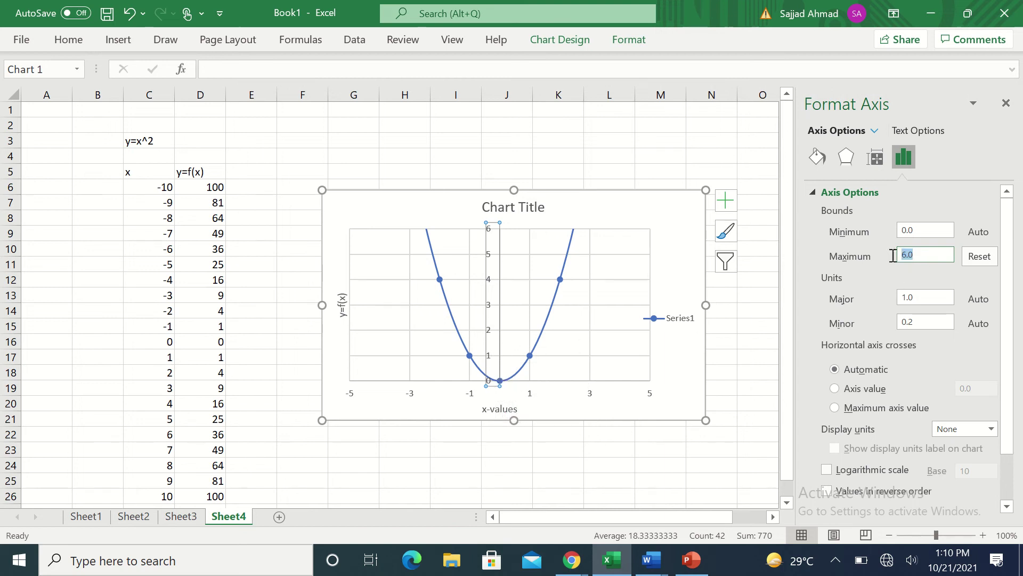
type("20")
key("Return")
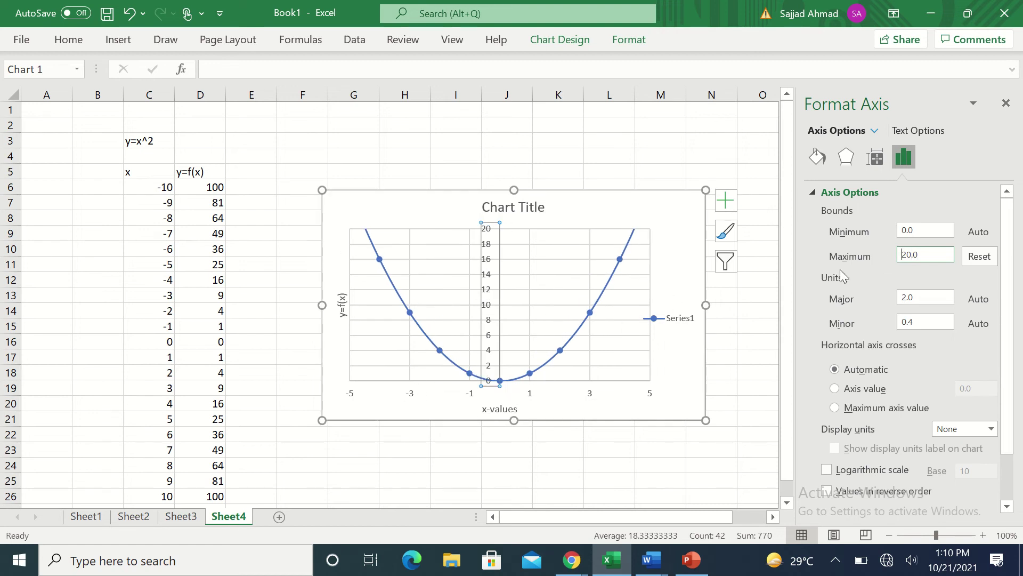
left_click_drag(922, 254, 905, 254)
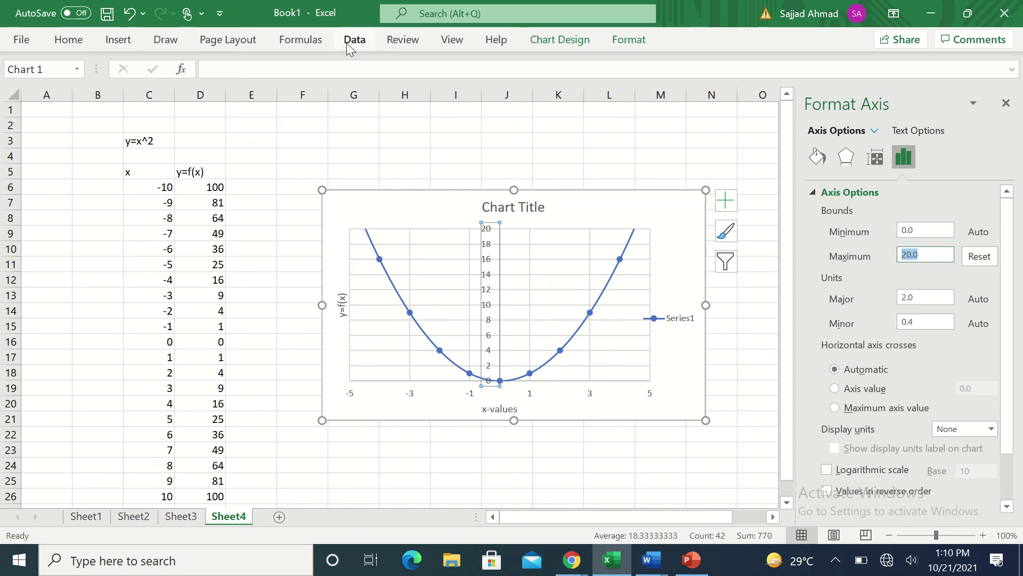
type("6")
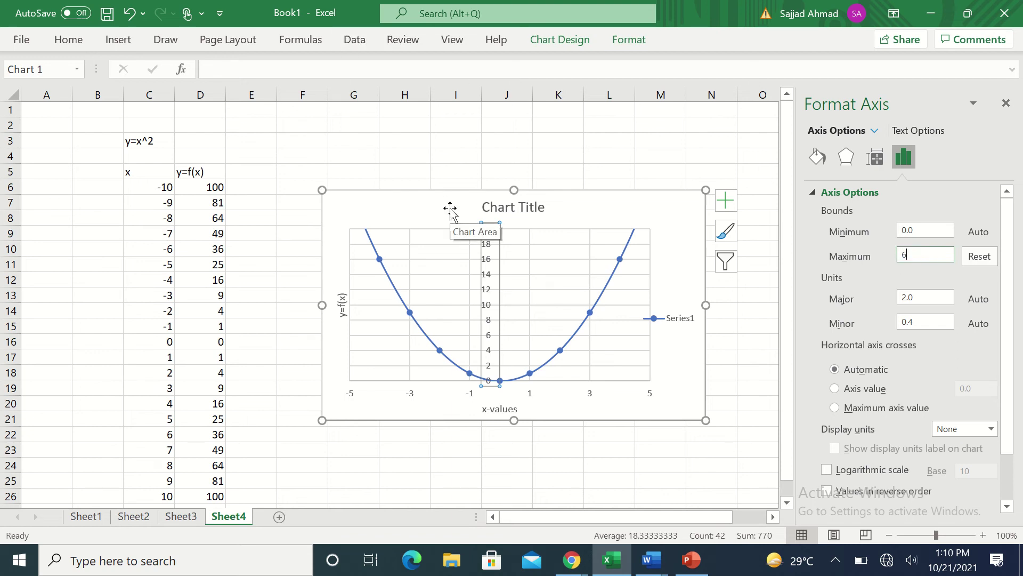
key("Return")
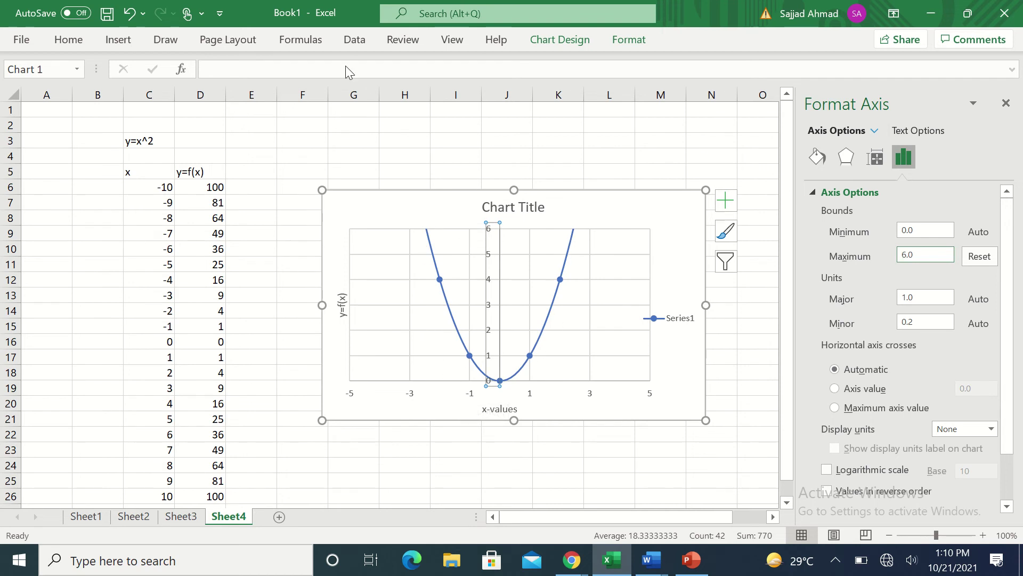
left_click(542, 7)
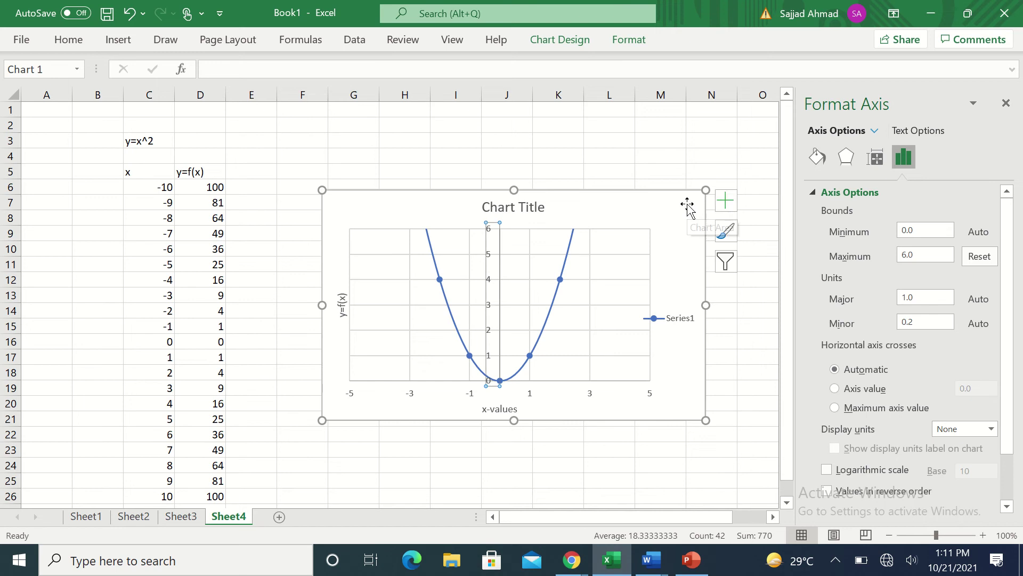
Step: Give the x^2 curve a dashed Dash type in its Fill & Line settings
left_click(724, 204)
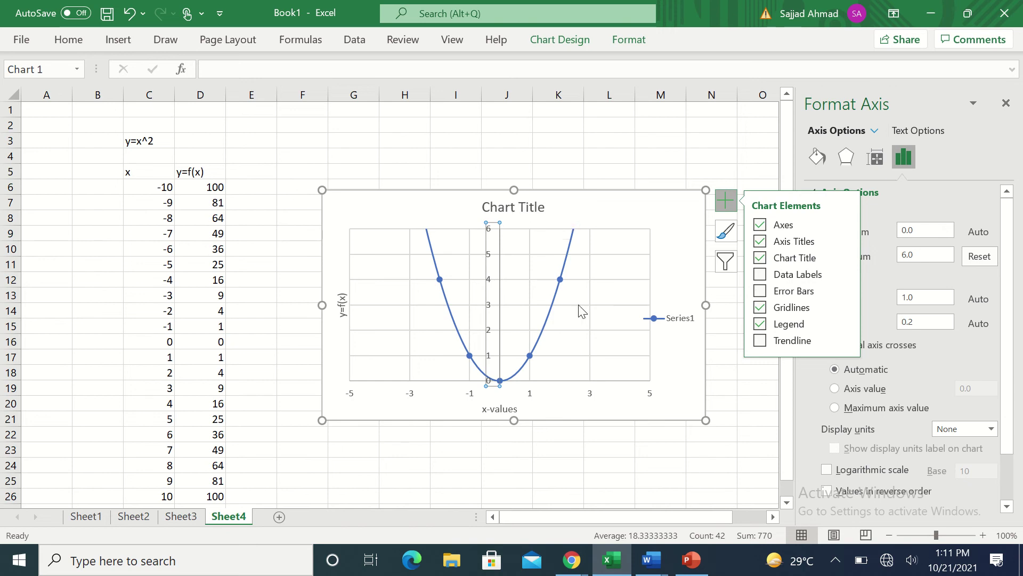
left_click(671, 372)
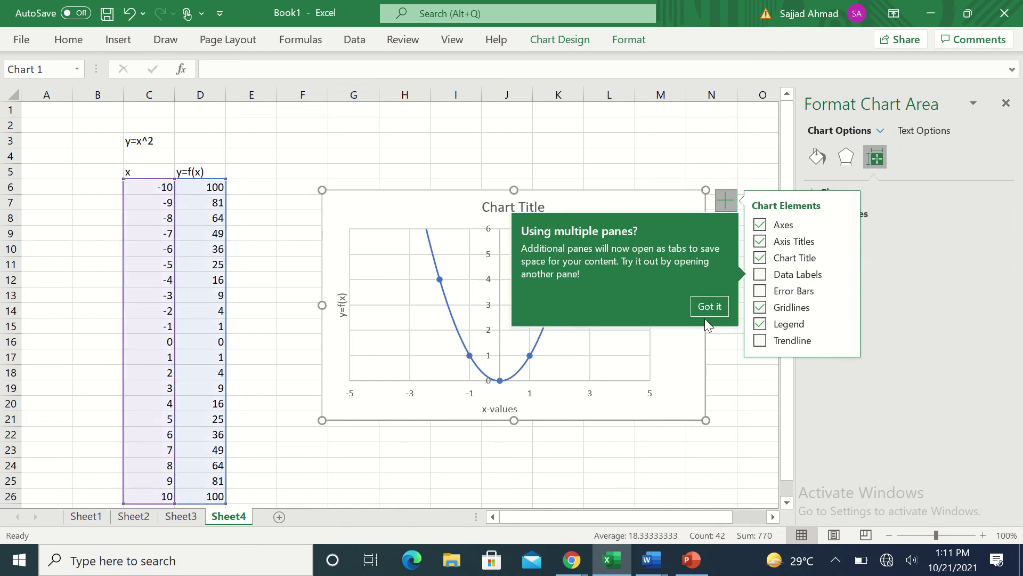
left_click(708, 304)
left_click(549, 323)
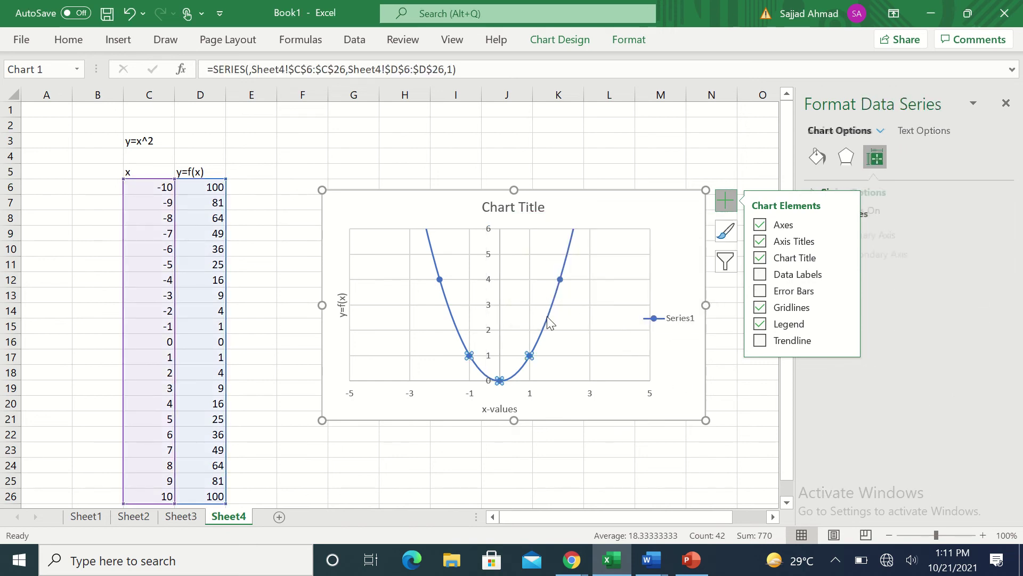
left_click(817, 156)
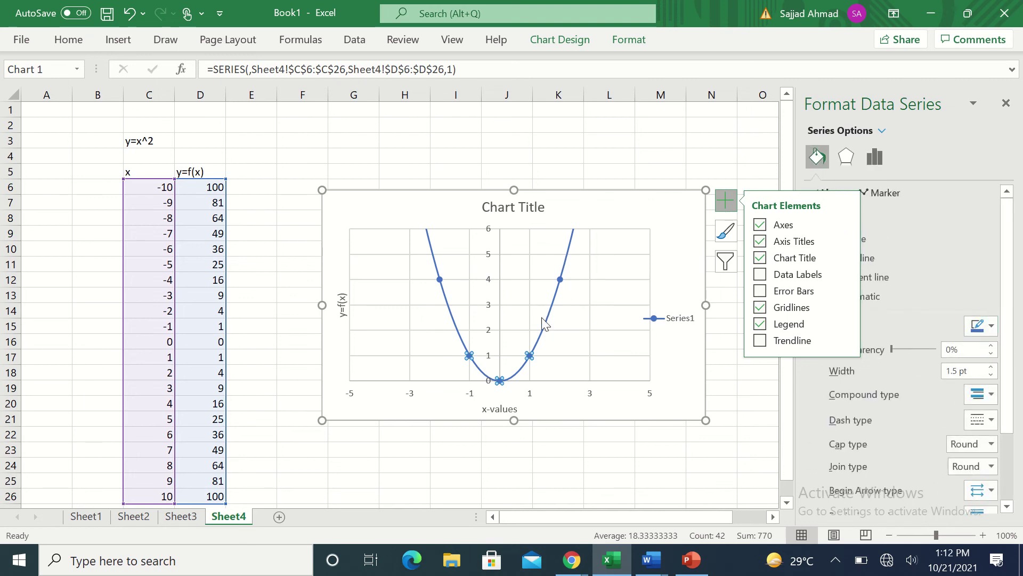
left_click(977, 427)
left_click(976, 482)
left_click(727, 208)
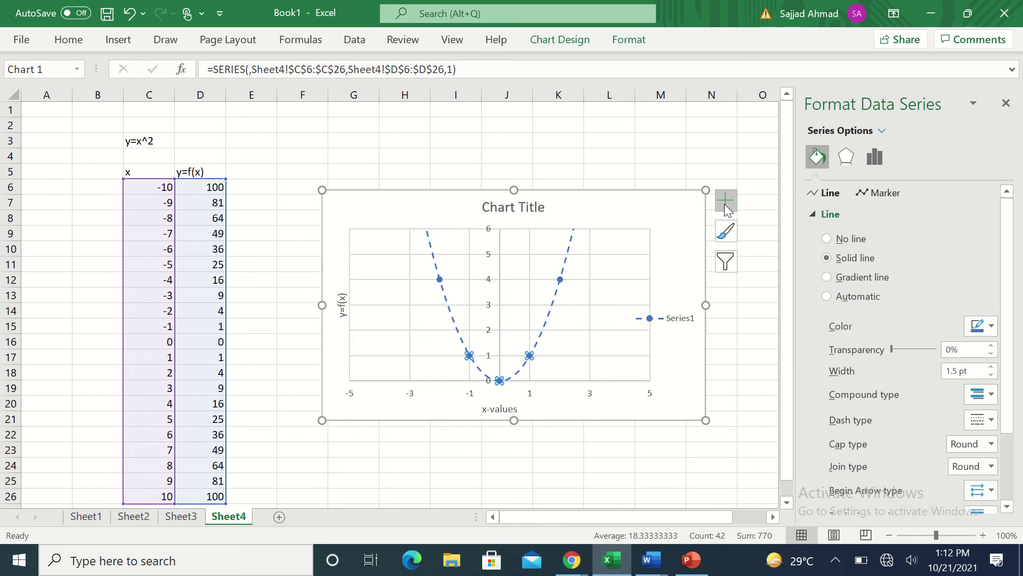
Step: Change the x^2 series markers to built-in triangles at size 5
left_click(879, 194)
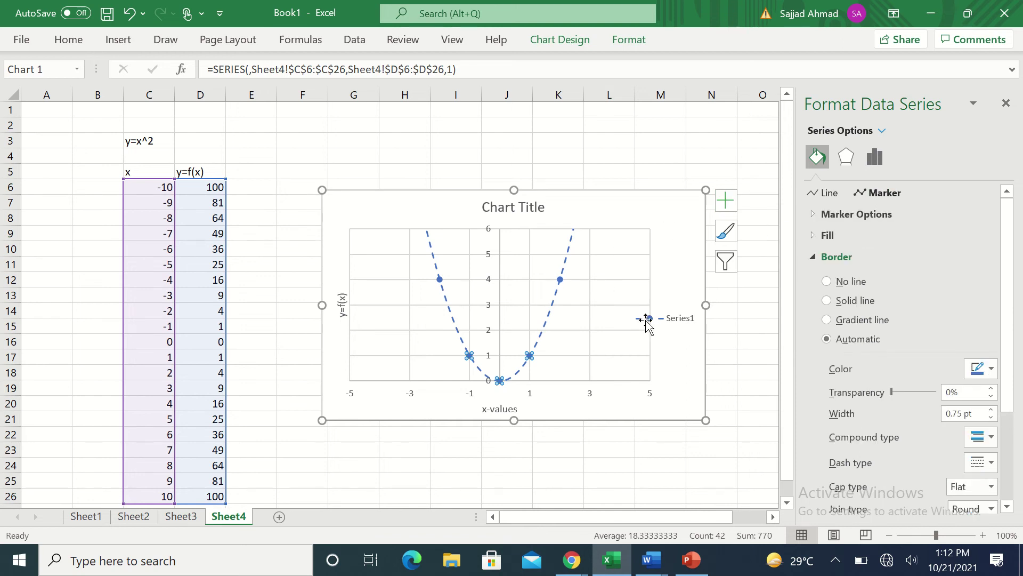
left_click(820, 214)
left_click(827, 275)
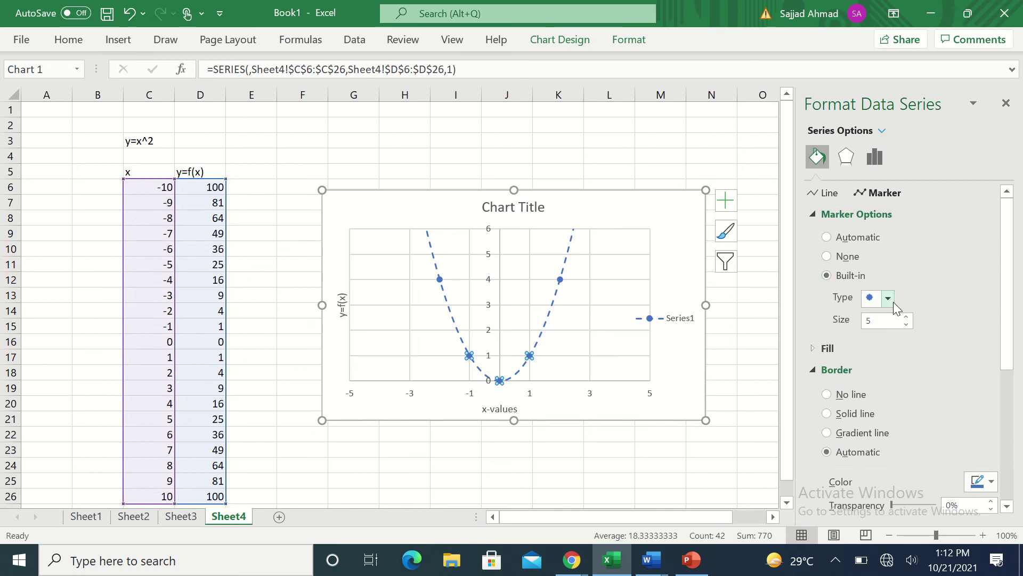
left_click(889, 299)
left_click(874, 315)
left_click(888, 299)
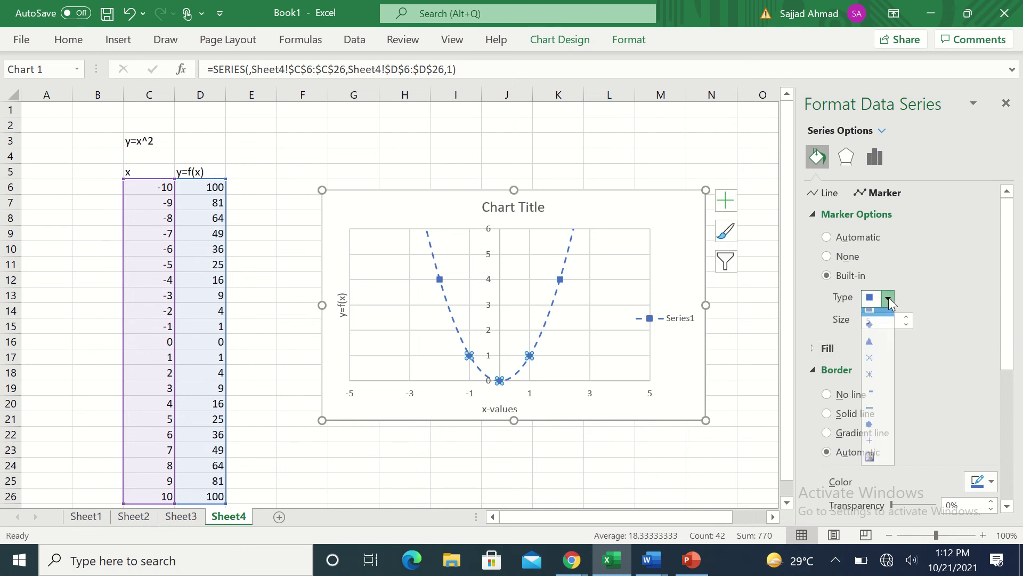
left_click(869, 350)
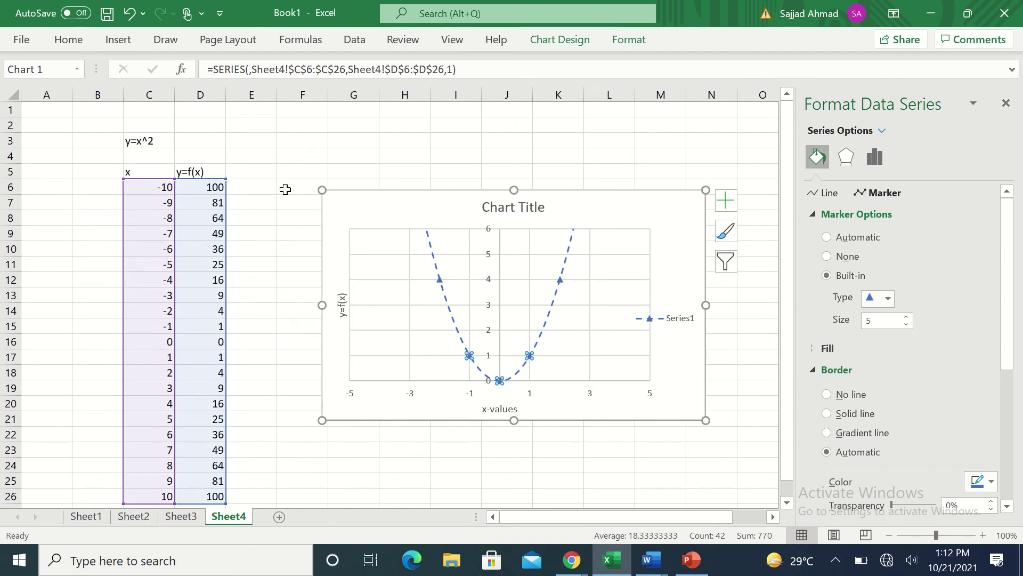
Step: Add a new chart series through Select Data with X values C6:C26
left_click(256, 183)
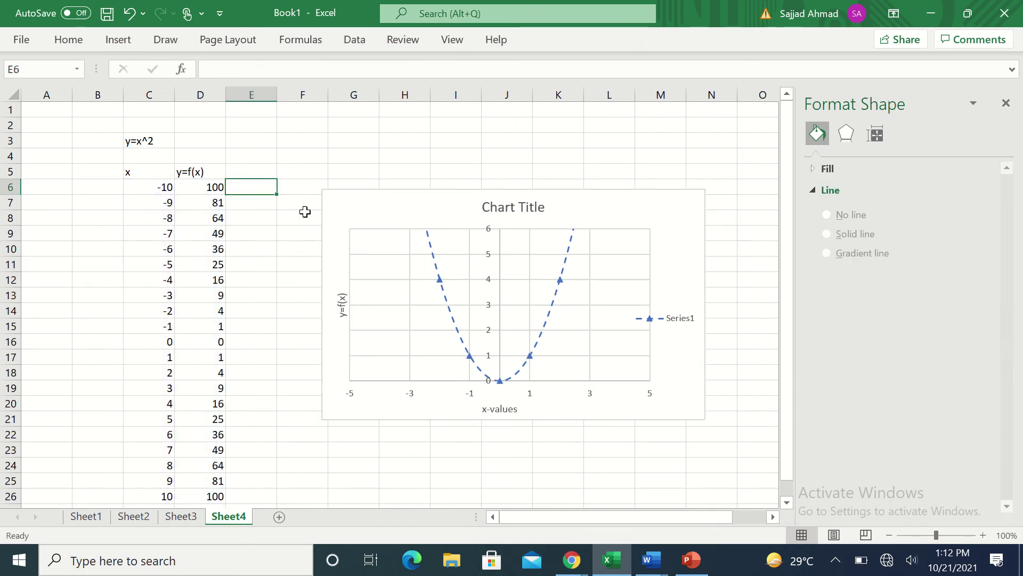
left_click(419, 293)
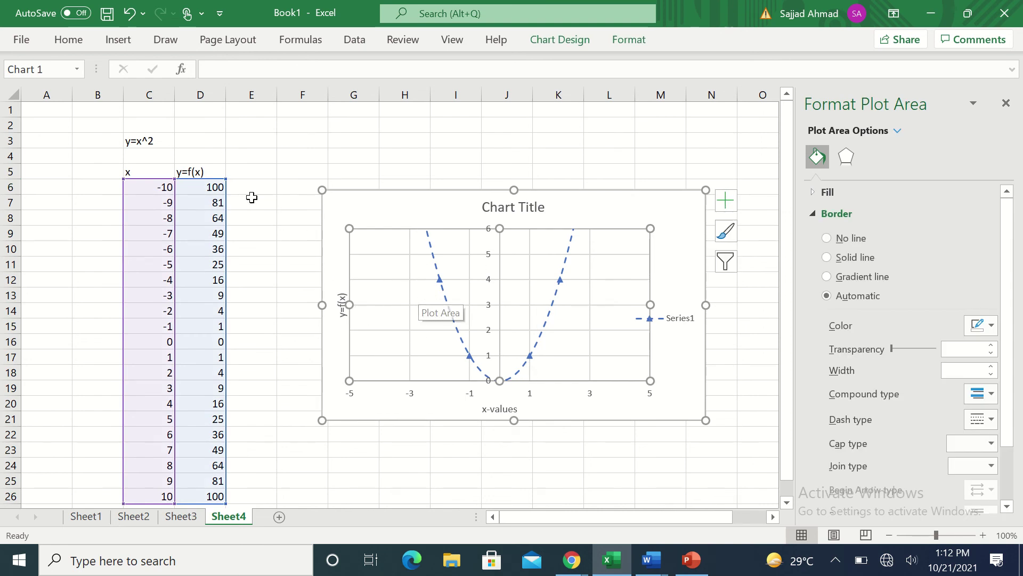
right_click(418, 295)
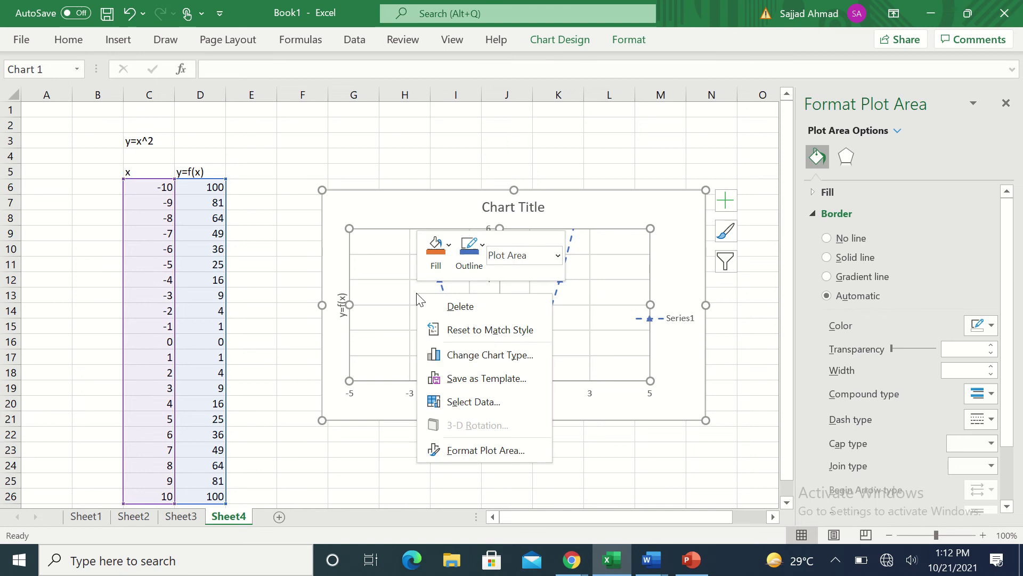
left_click(479, 408)
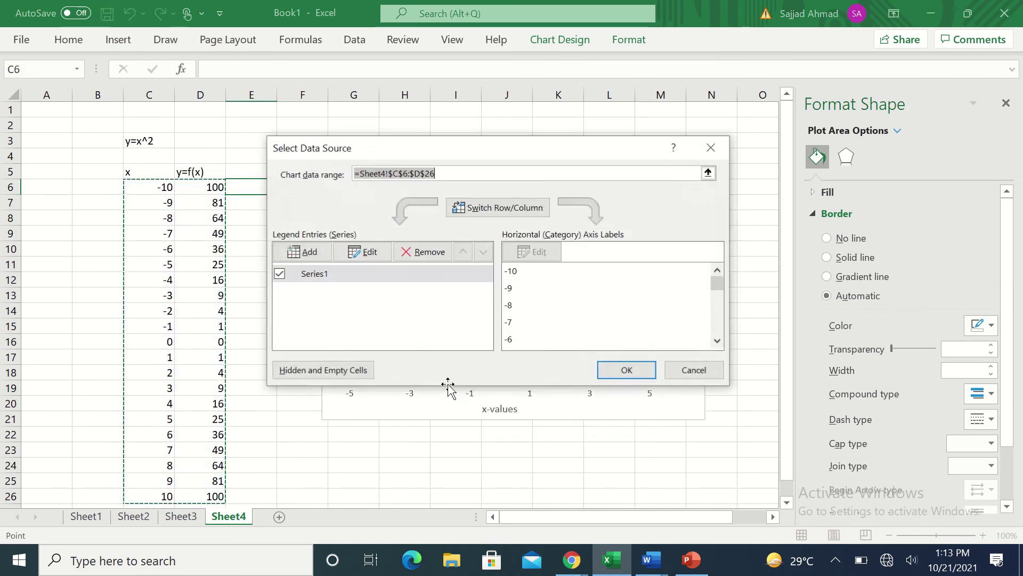
left_click(312, 252)
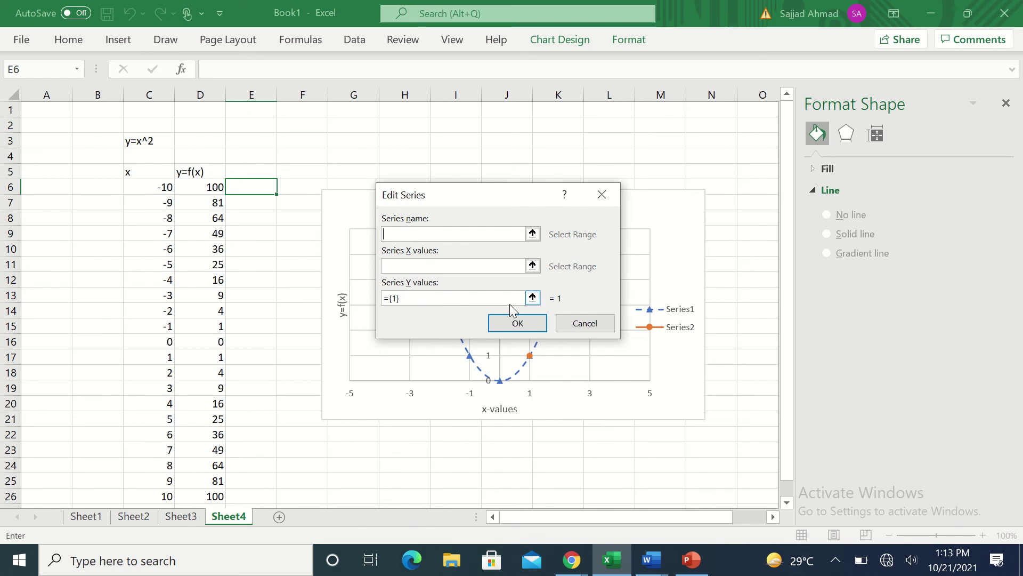
left_click(533, 266)
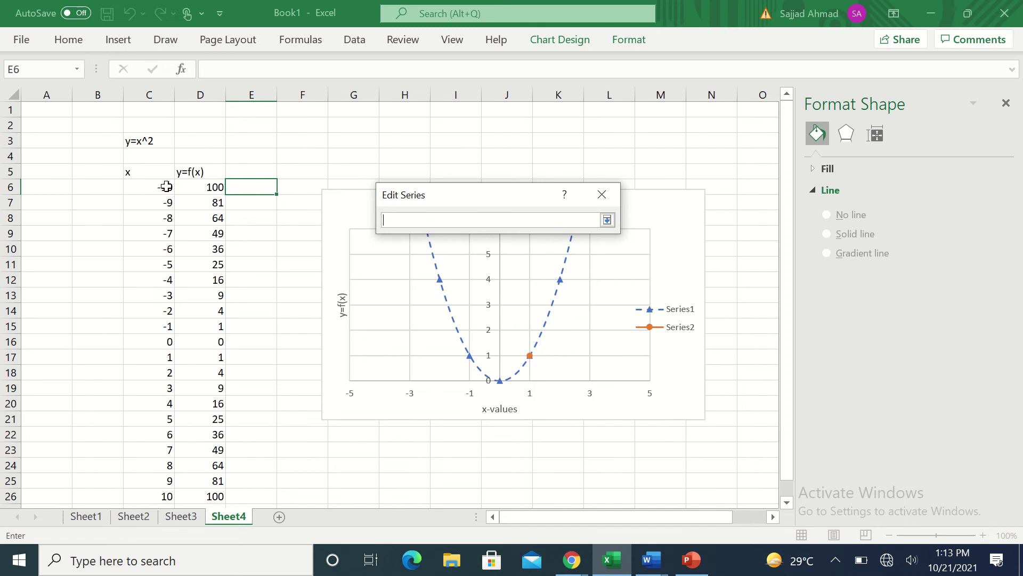
left_click_drag(166, 186, 160, 495)
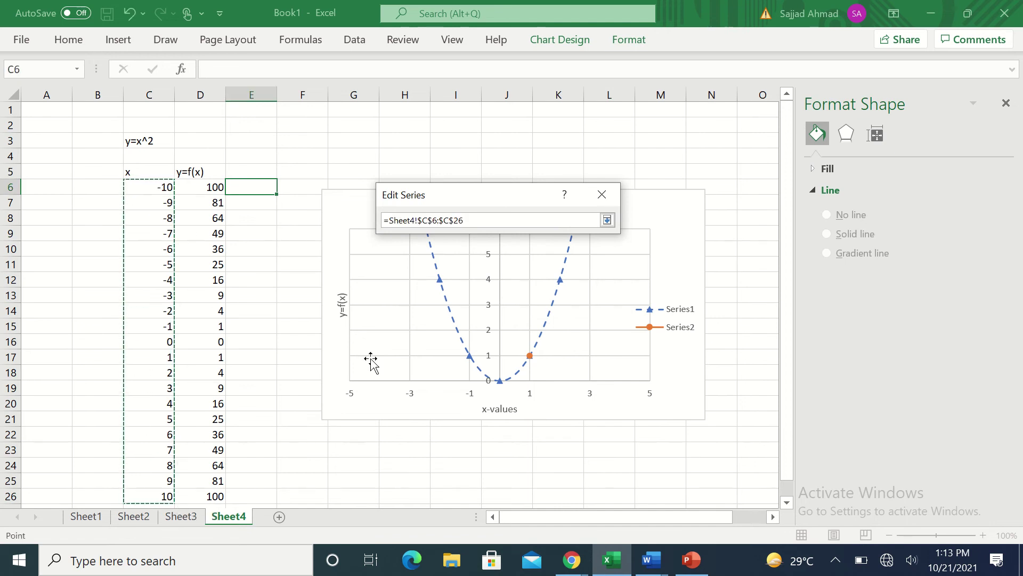
left_click(607, 220)
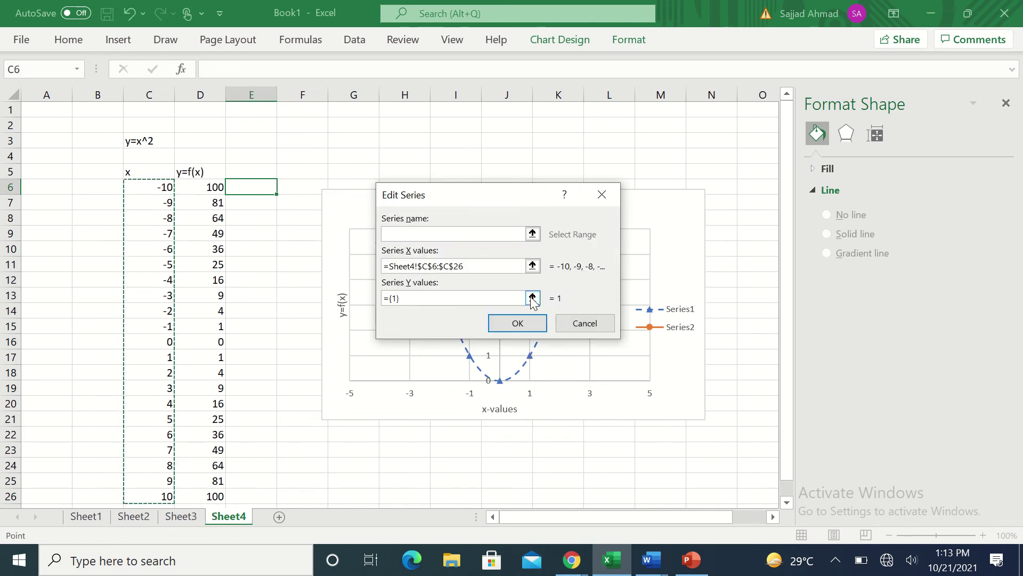
Step: Set the new series' Y values to E6:E26 and name it 'second function'
left_click(533, 297)
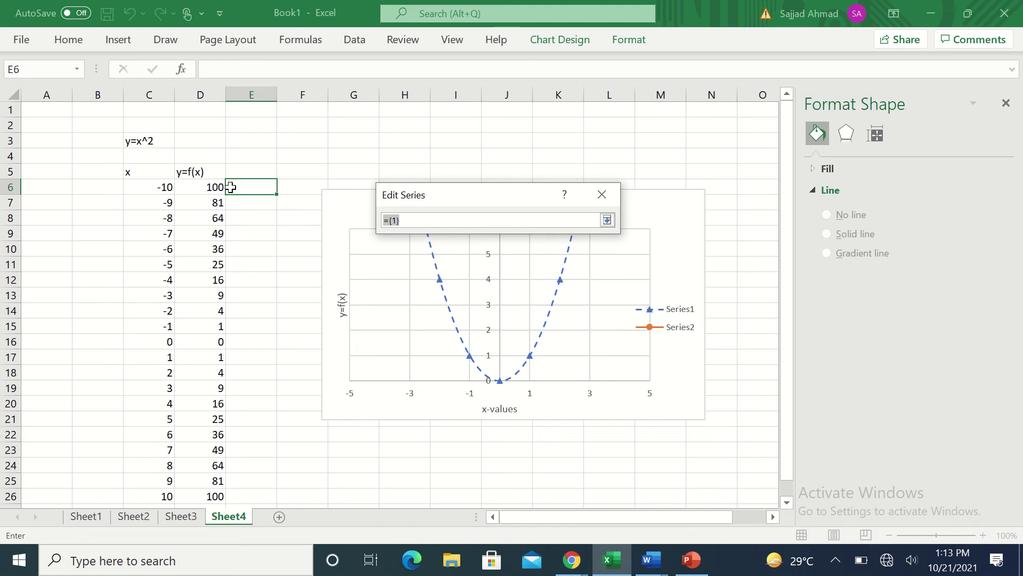
left_click_drag(247, 186, 262, 494)
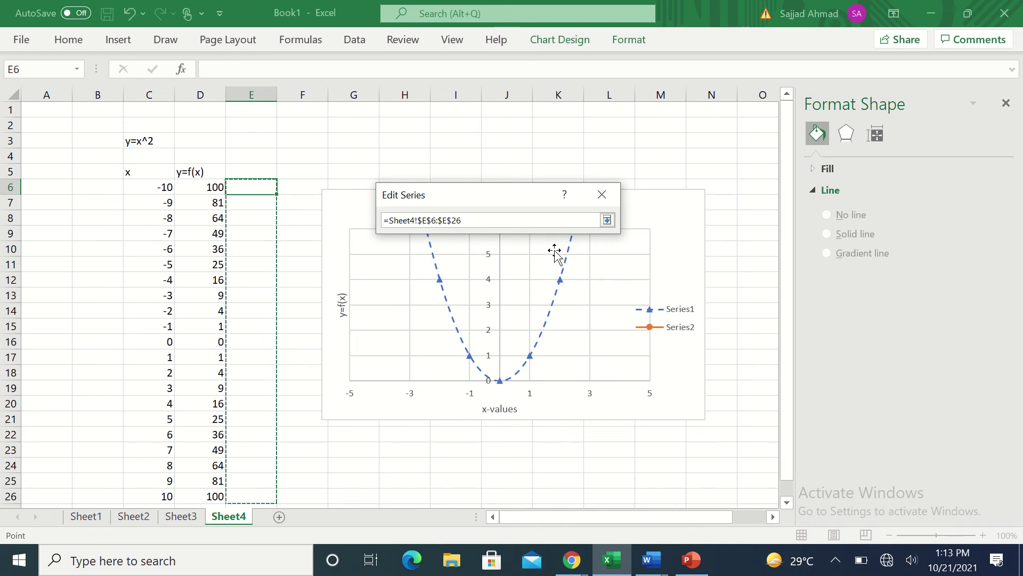
left_click(607, 220)
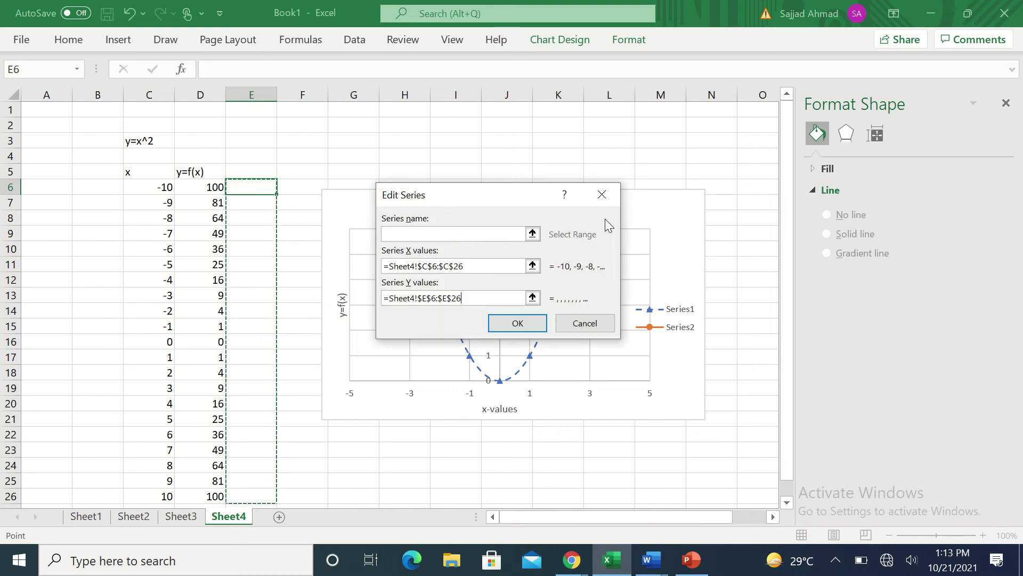
left_click(452, 235)
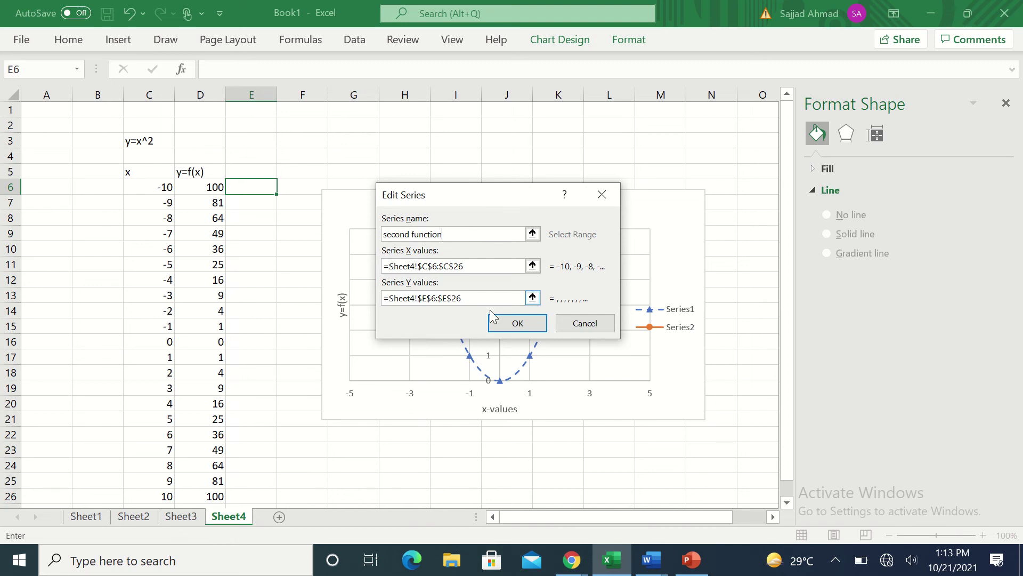
left_click(496, 325)
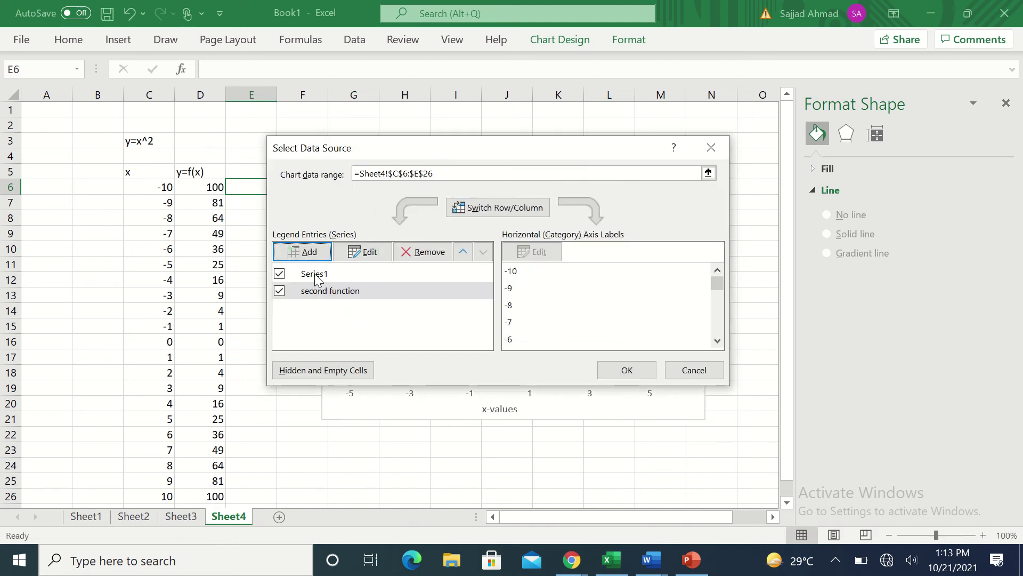
left_click(315, 276)
Step: Rename Series1 to 'First function' and apply the data source changes
left_click(365, 255)
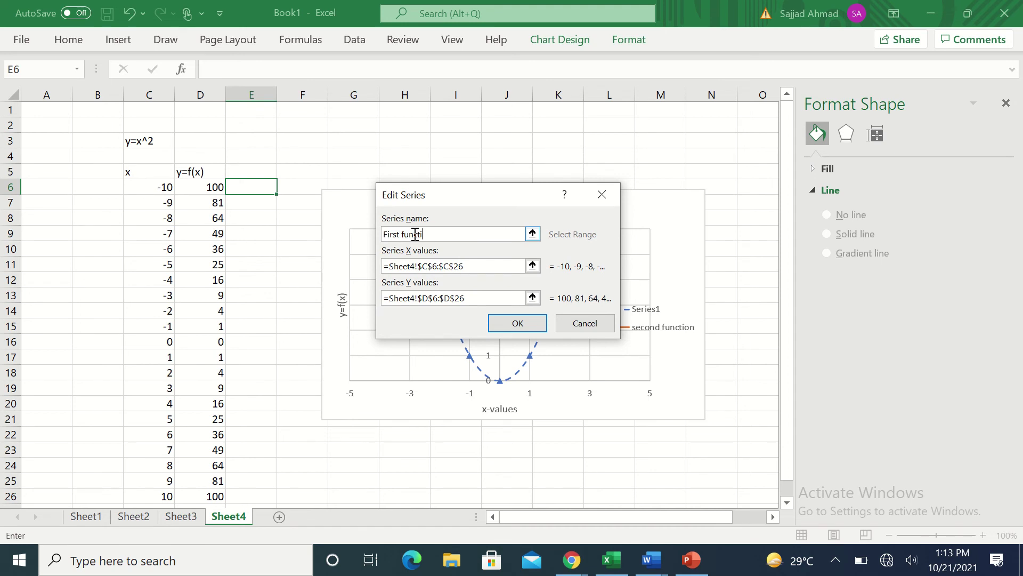
left_click(518, 323)
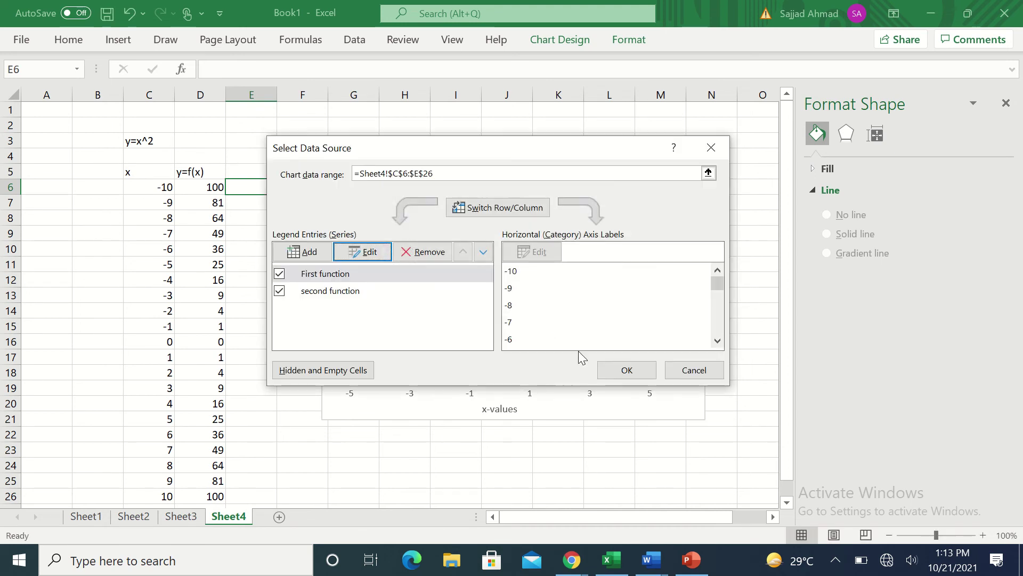
left_click(617, 373)
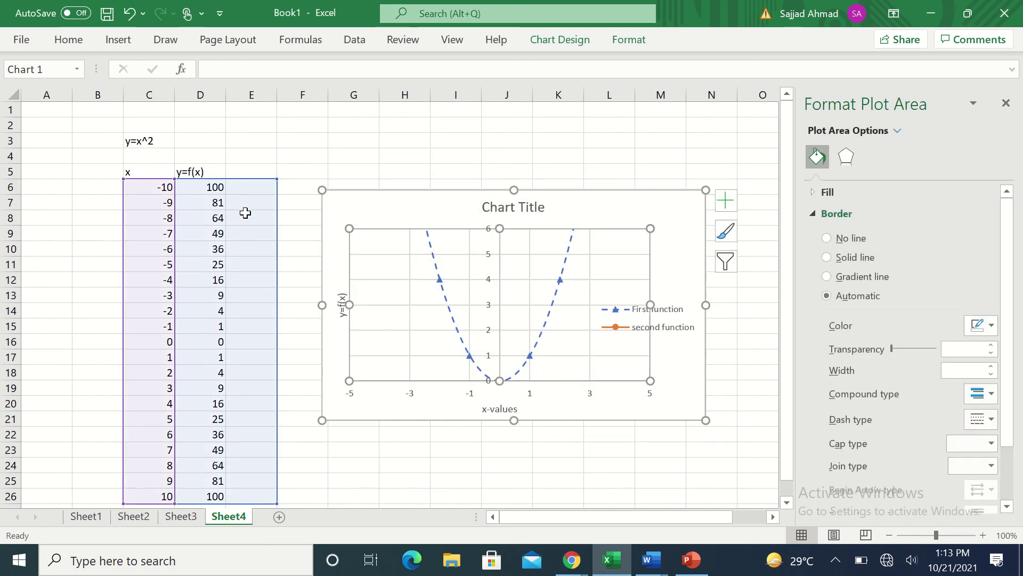
Step: Enter =C6*C6*C6 in E6 and fill it down to E26
left_click(244, 187)
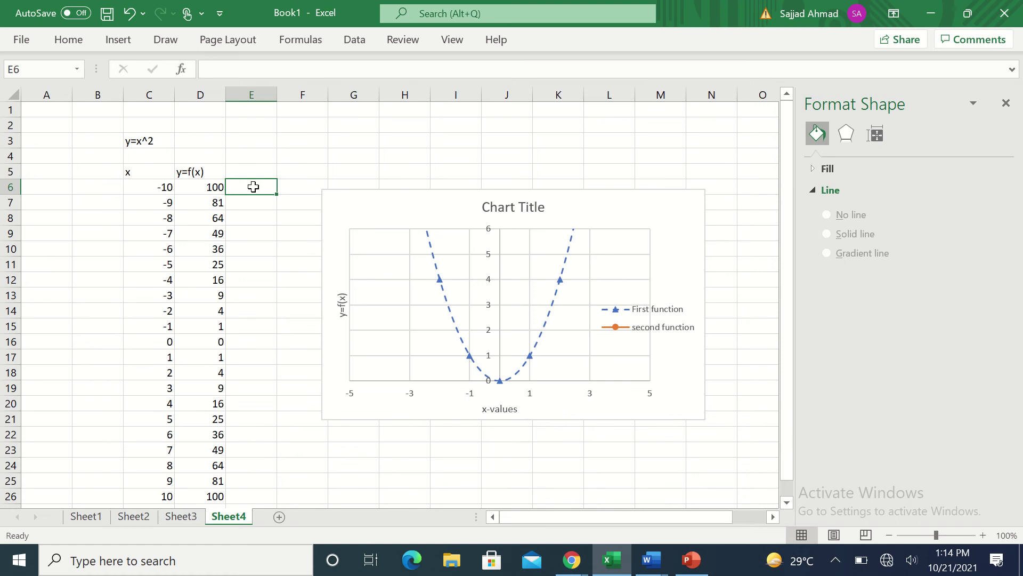
type("=")
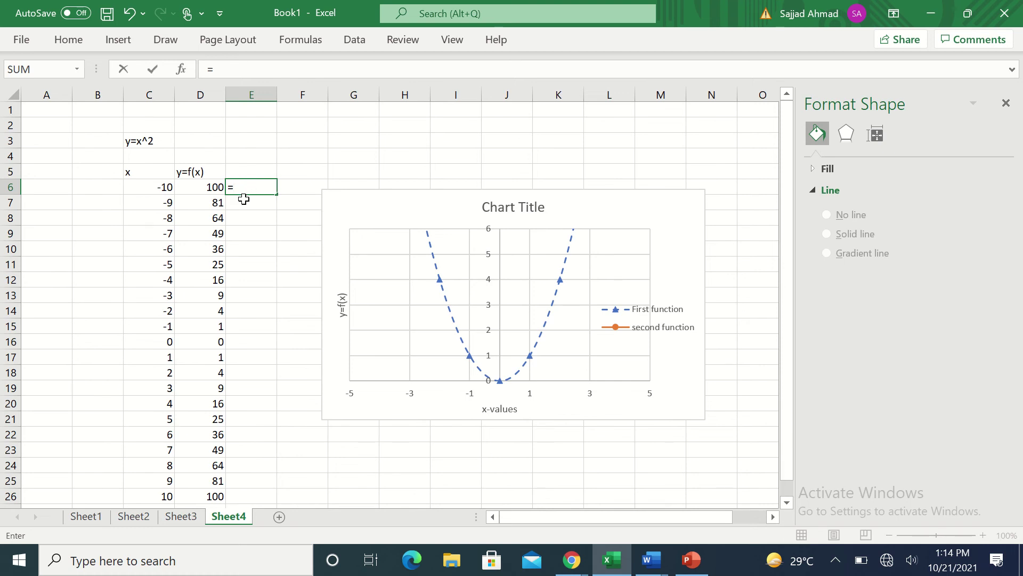
left_click(158, 187)
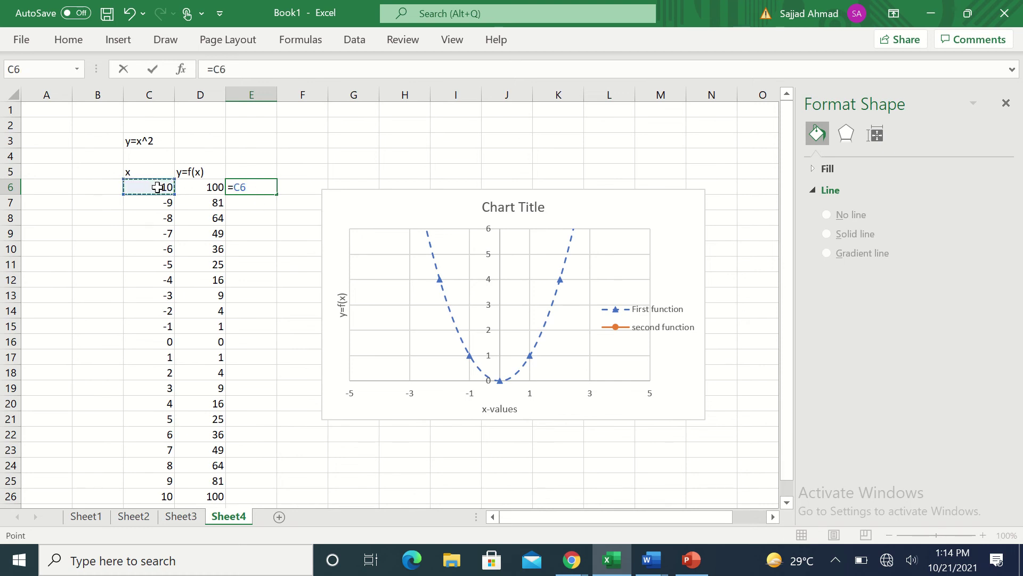
type("*")
left_click(158, 187)
type("*")
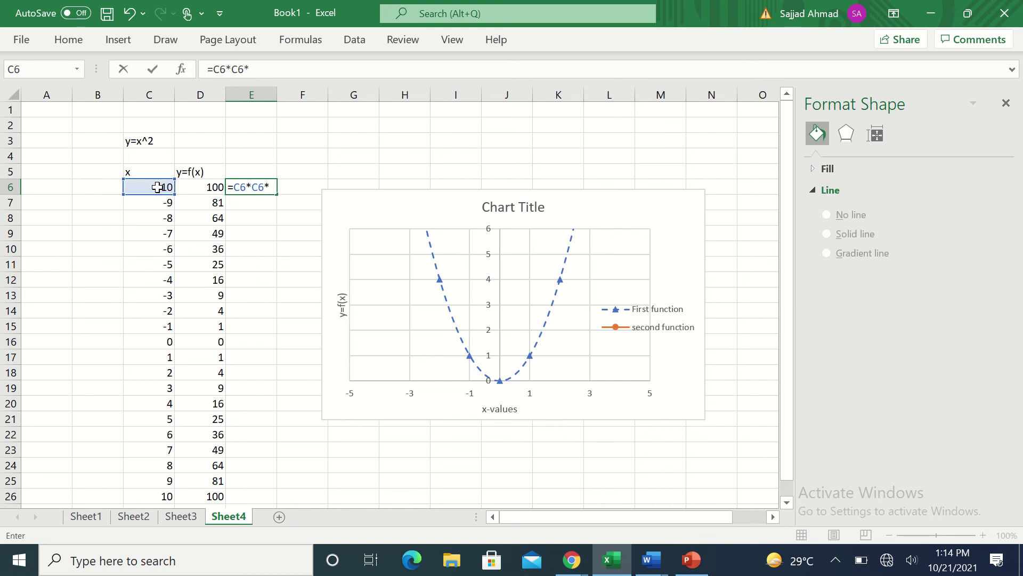
left_click(158, 187)
key("Return")
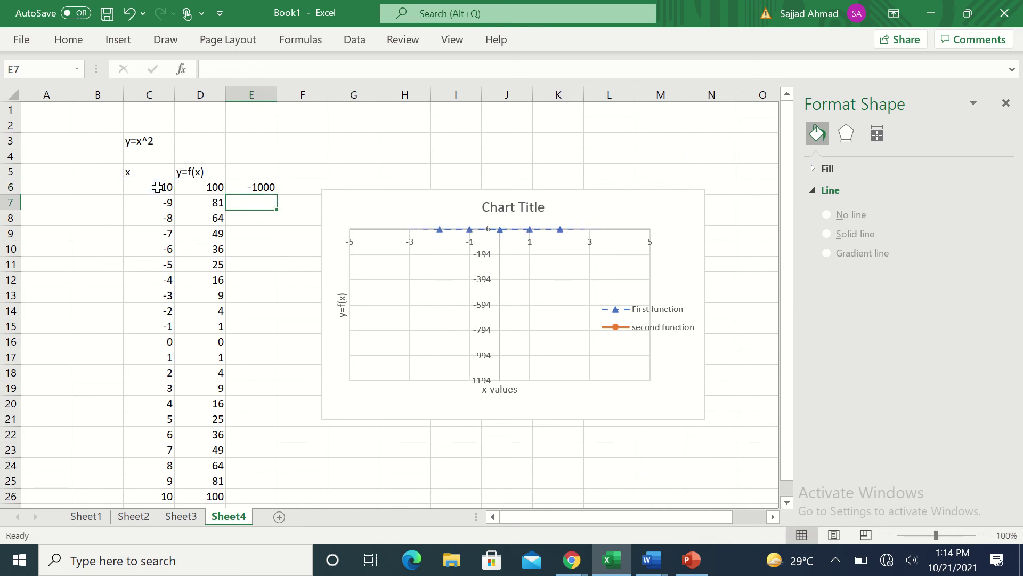
left_click(259, 187)
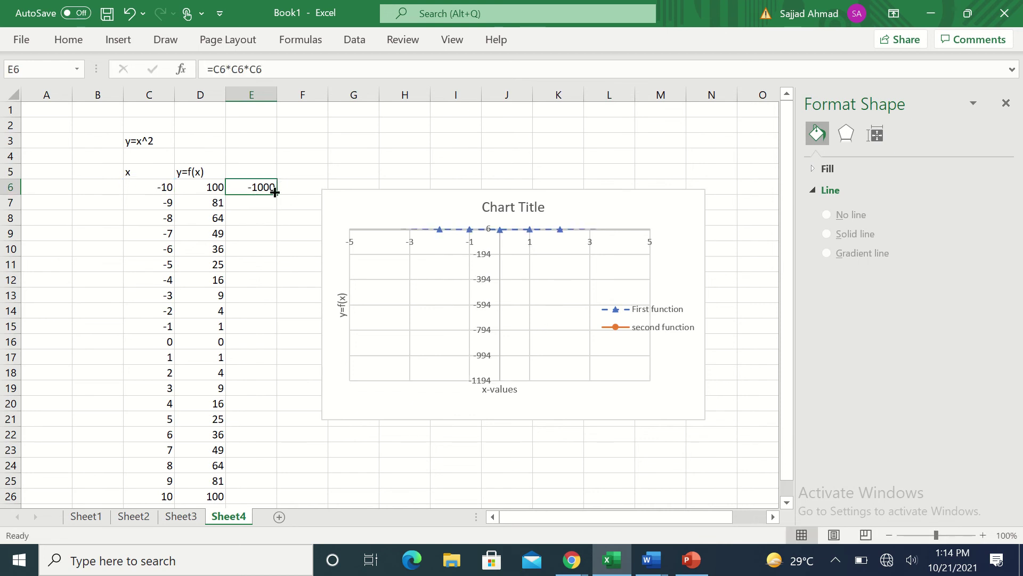
left_click_drag(277, 194, 288, 499)
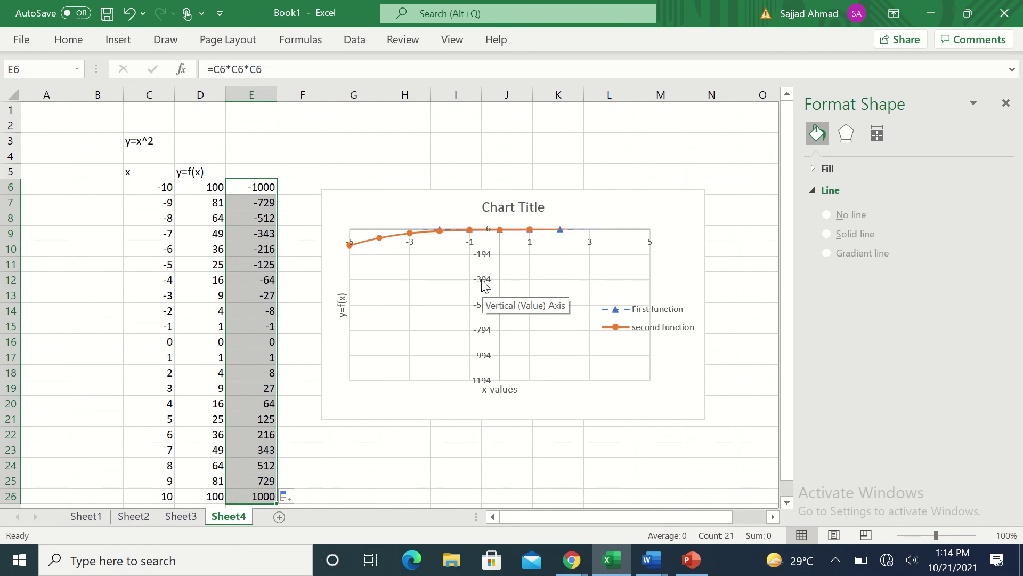
left_click(483, 282)
Step: Set the vertical axis maximum bound to 1000, giving a -1500 to 1000 range
left_click(920, 253)
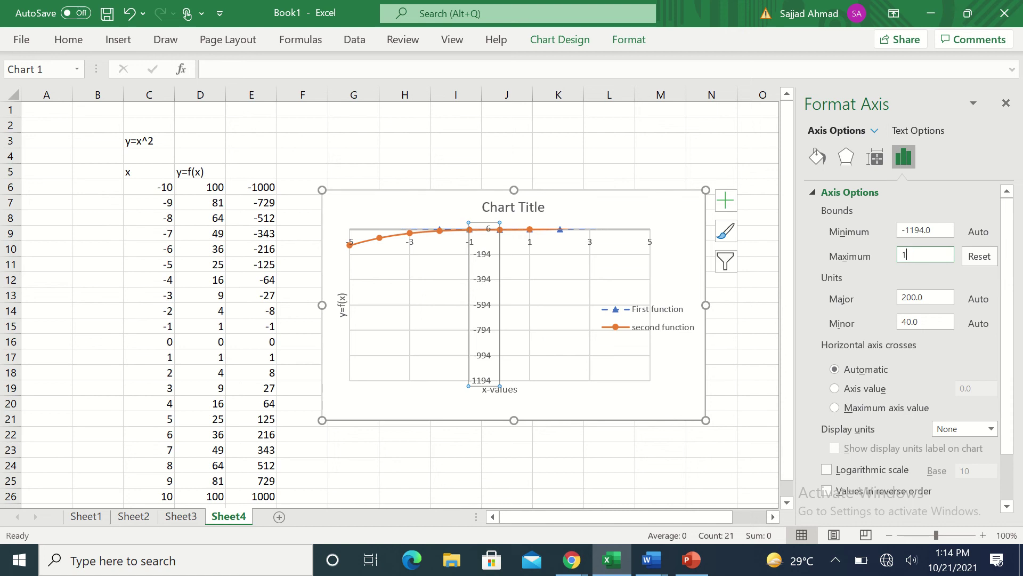
type("100")
key("Return")
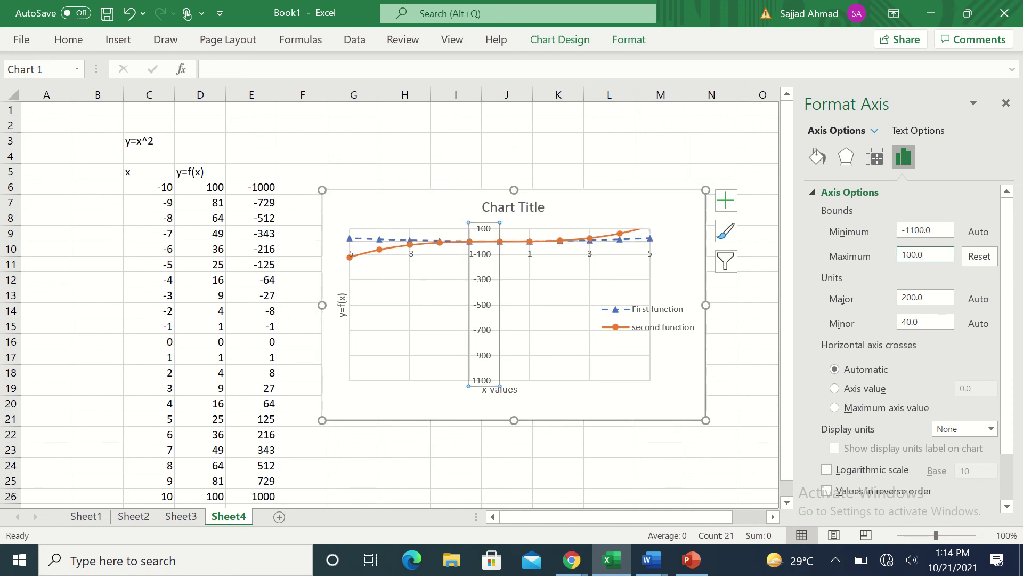
left_click_drag(934, 253, 896, 256)
type("1000")
key("Return")
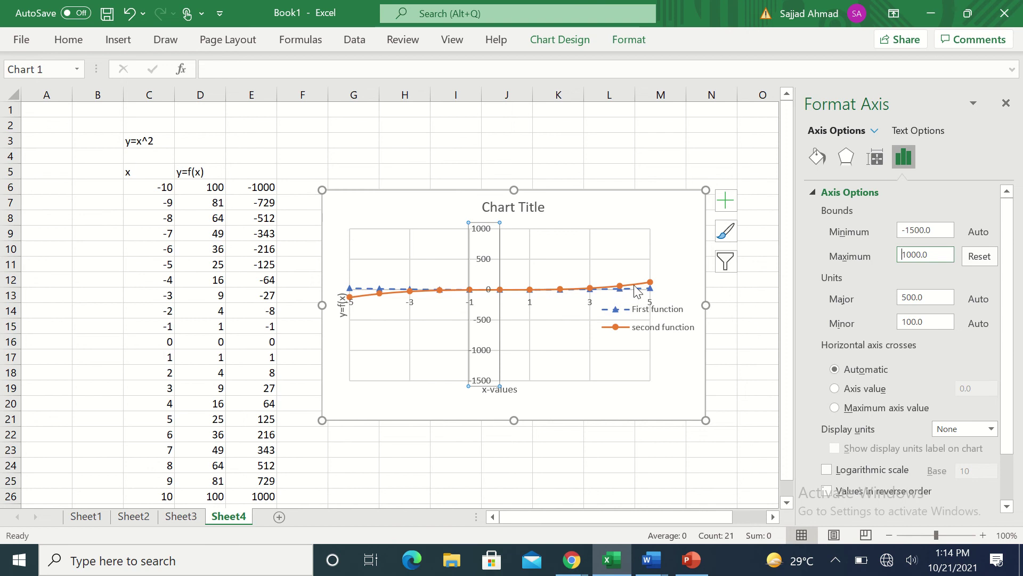
Step: Set the horizontal axis bounds to minimum -15 and maximum 15
mouse_move(637, 289)
left_click(530, 302)
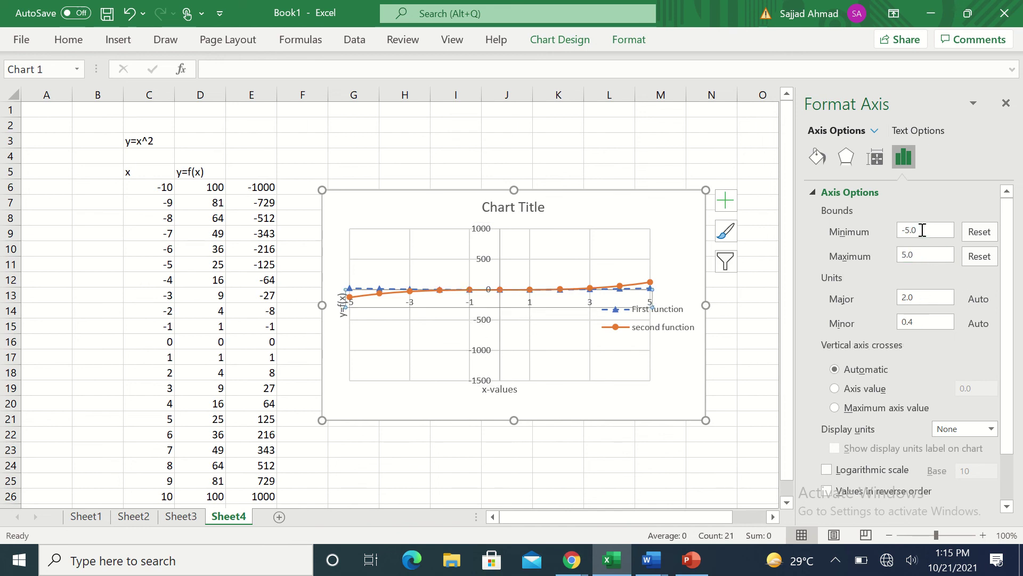
left_click_drag(923, 230, 879, 230)
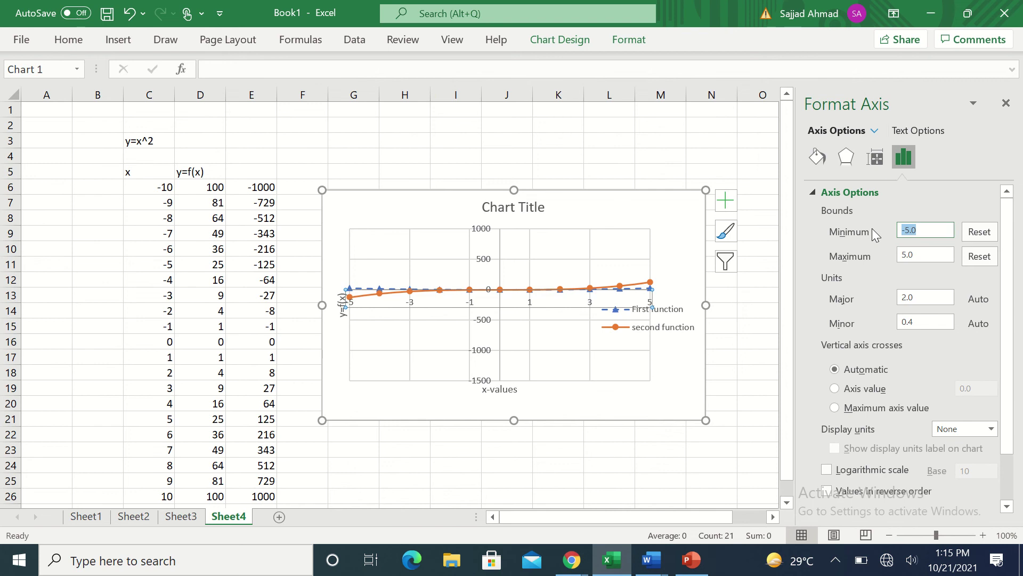
type("-10")
left_click_drag(937, 255, 853, 256)
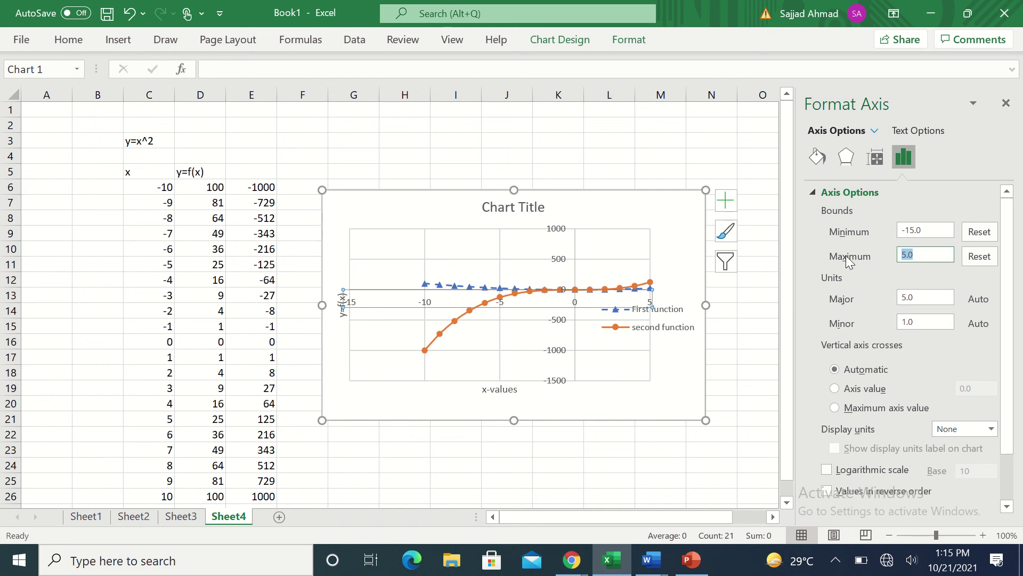
type("15")
key("Return")
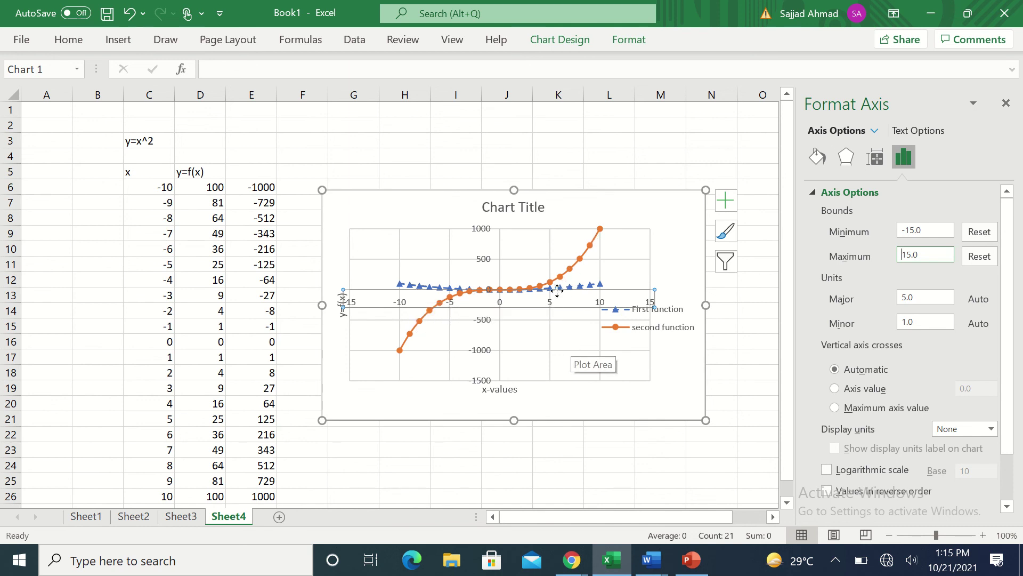
left_click(577, 342)
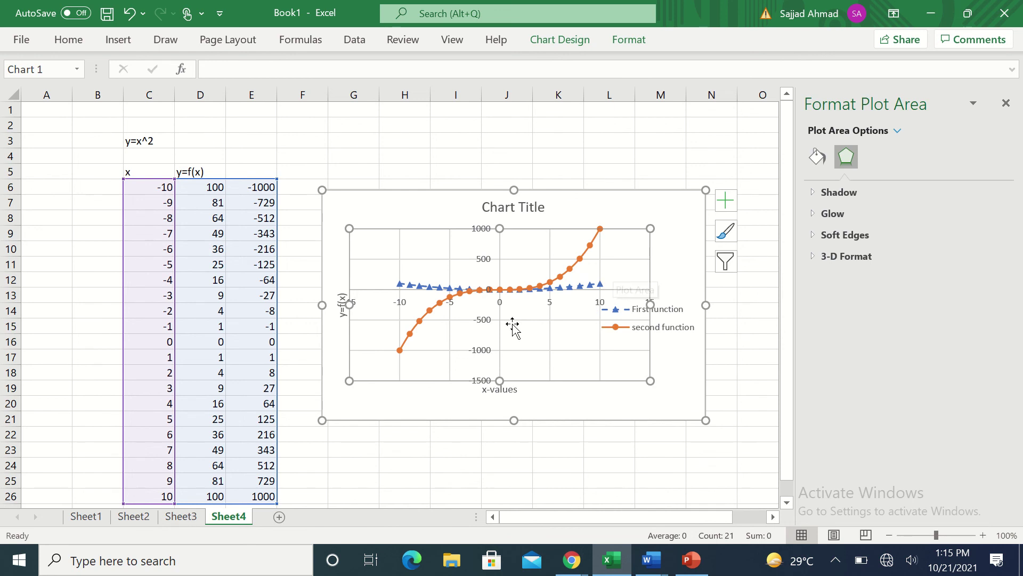
Step: Convert the chart to a Combo type with second function on a secondary axis
right_click(613, 274)
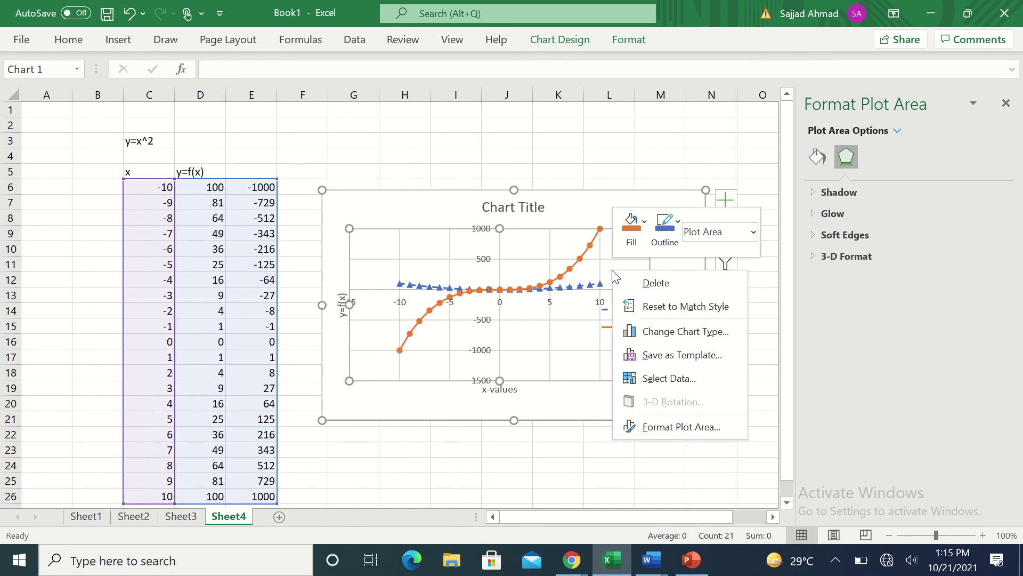
left_click(650, 337)
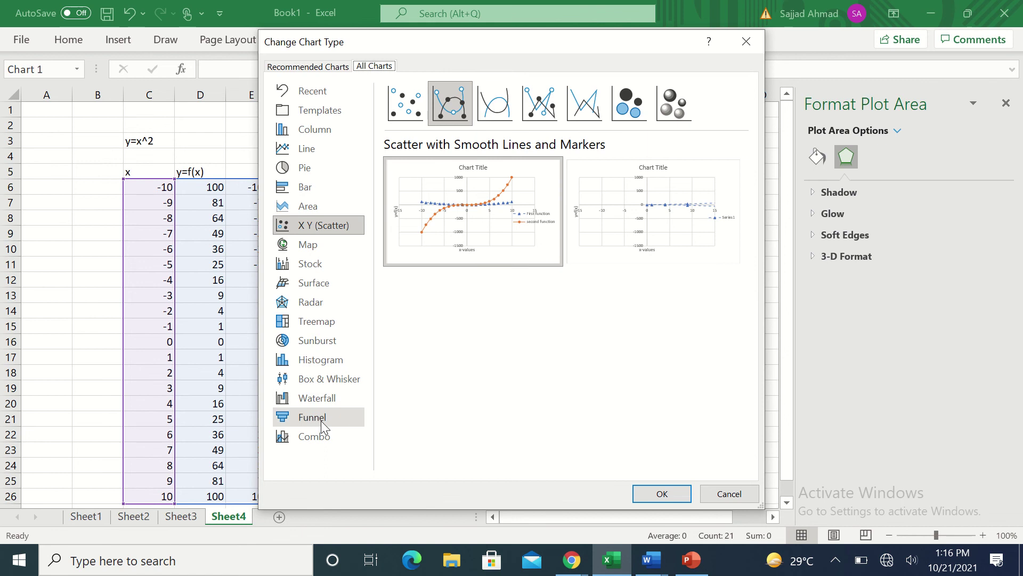
left_click(321, 441)
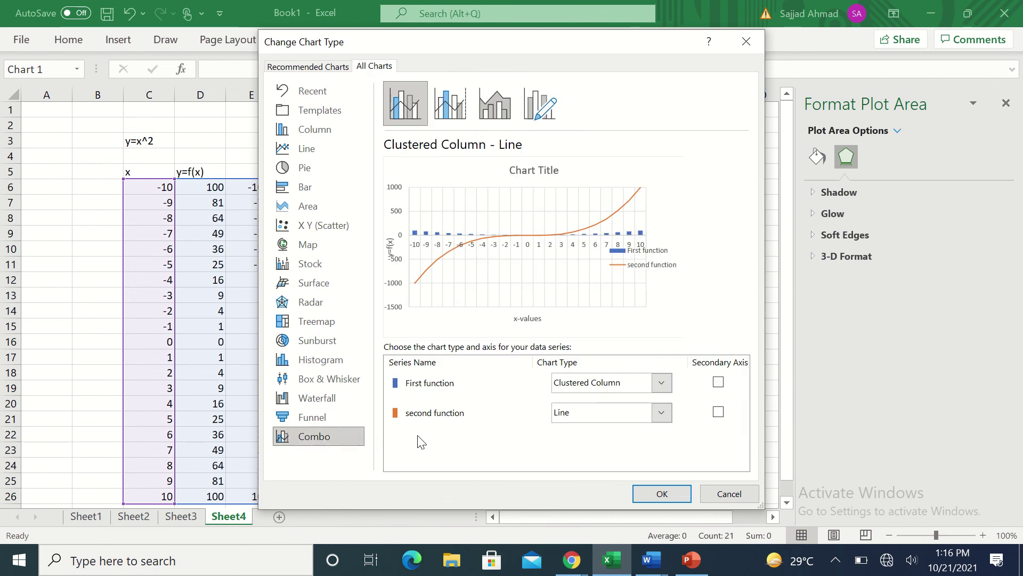
left_click(719, 412)
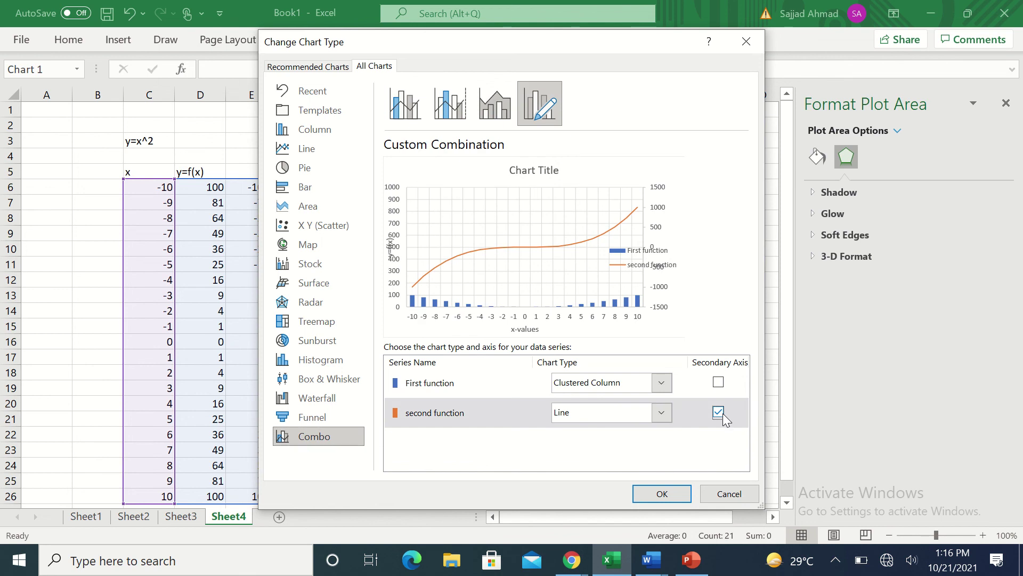
Step: Make both series Scatter with Smooth Lines and Markers and apply the combo chart
left_click(662, 384)
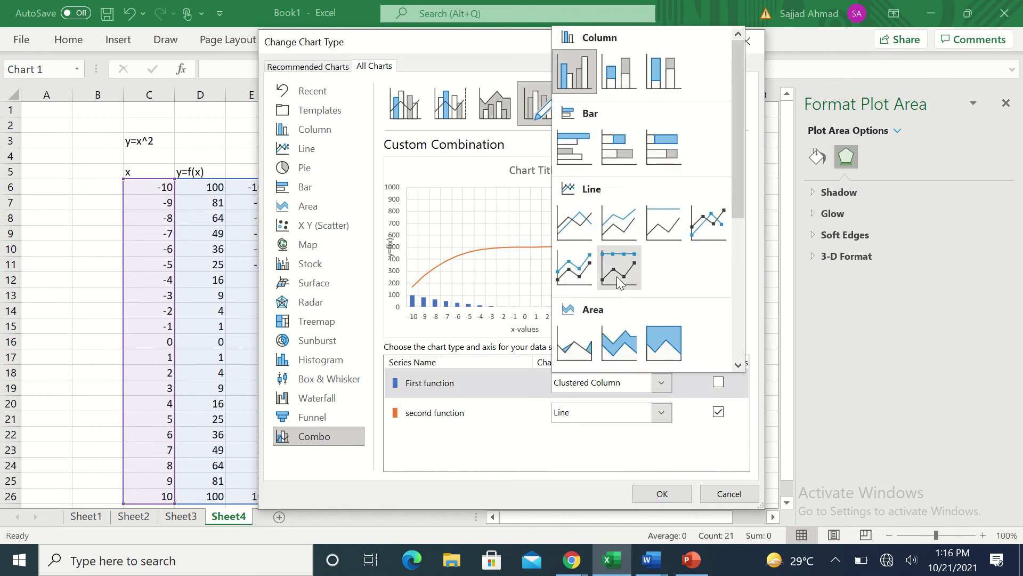
scroll(617, 276, "down", 5)
left_click(626, 240)
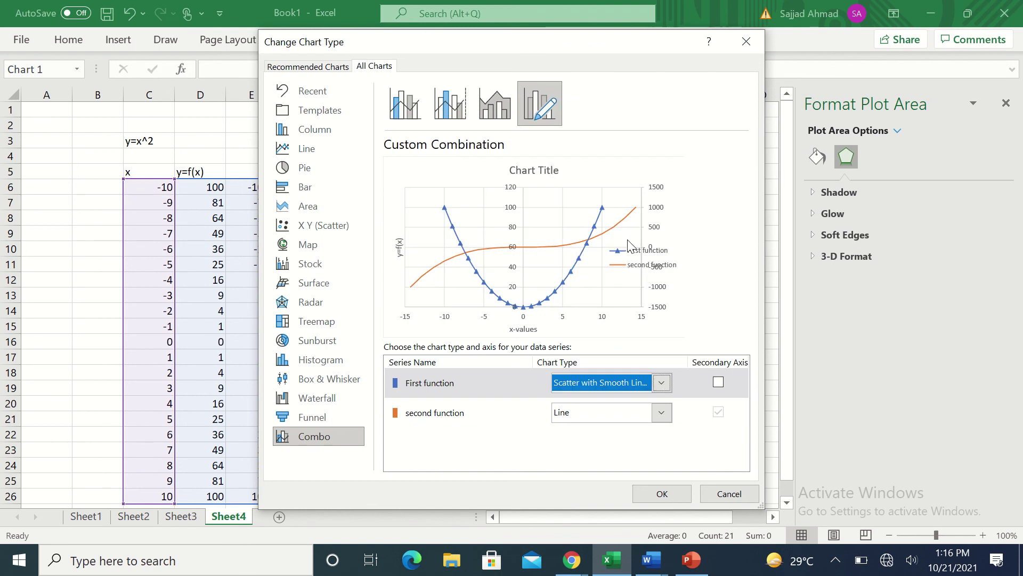
left_click(661, 414)
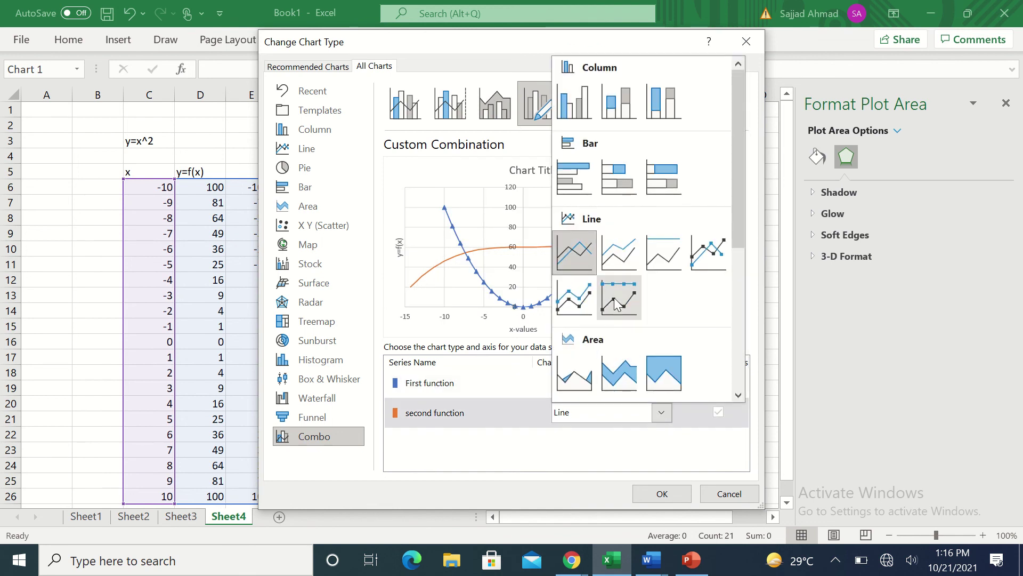
scroll(621, 296, "down", 5)
left_click(619, 256)
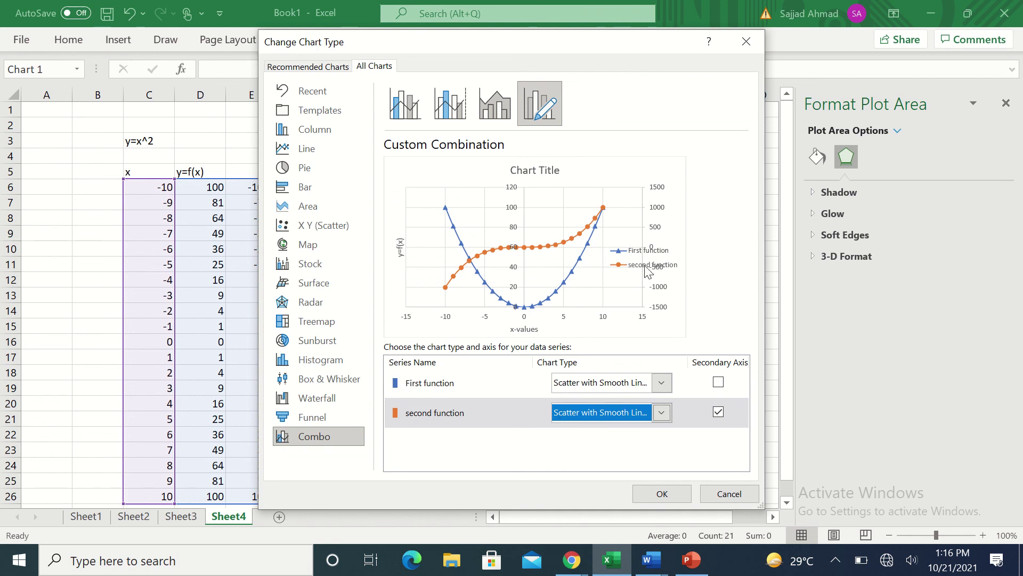
left_click(661, 494)
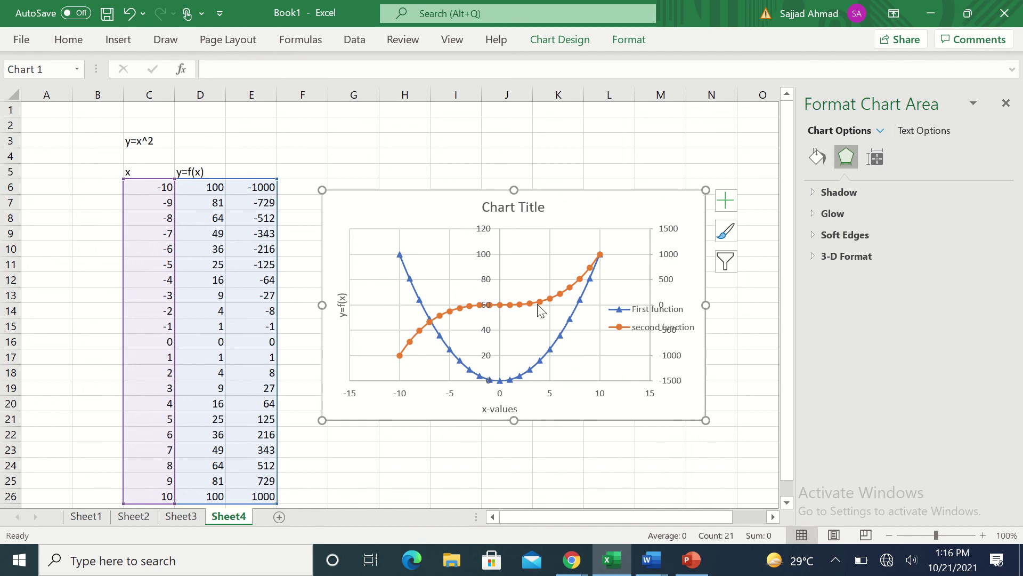
Step: Move the legend to the chart's top-left corner, above the plot area
mouse_move(538, 368)
left_click(642, 319)
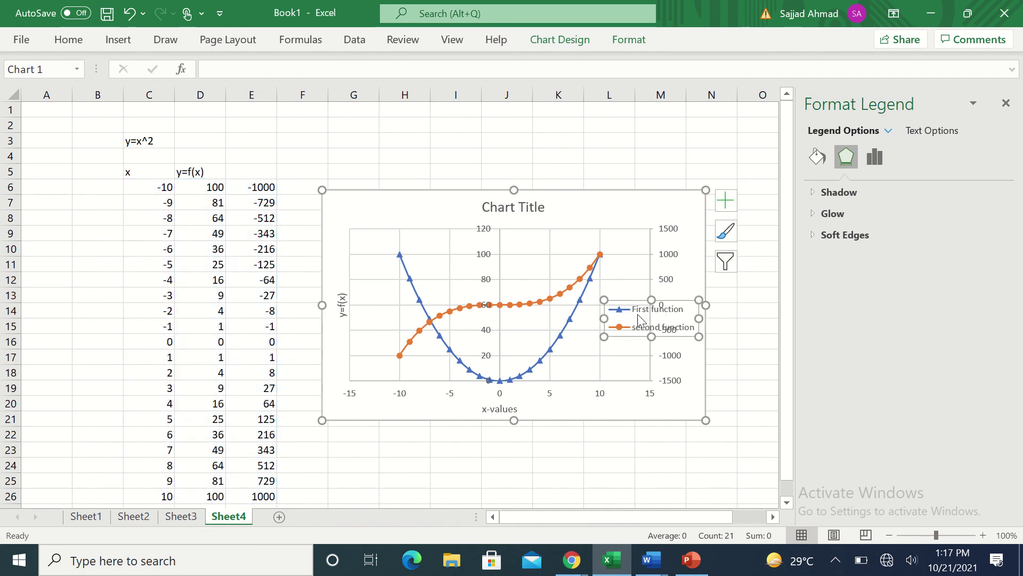
left_click_drag(632, 317, 380, 212)
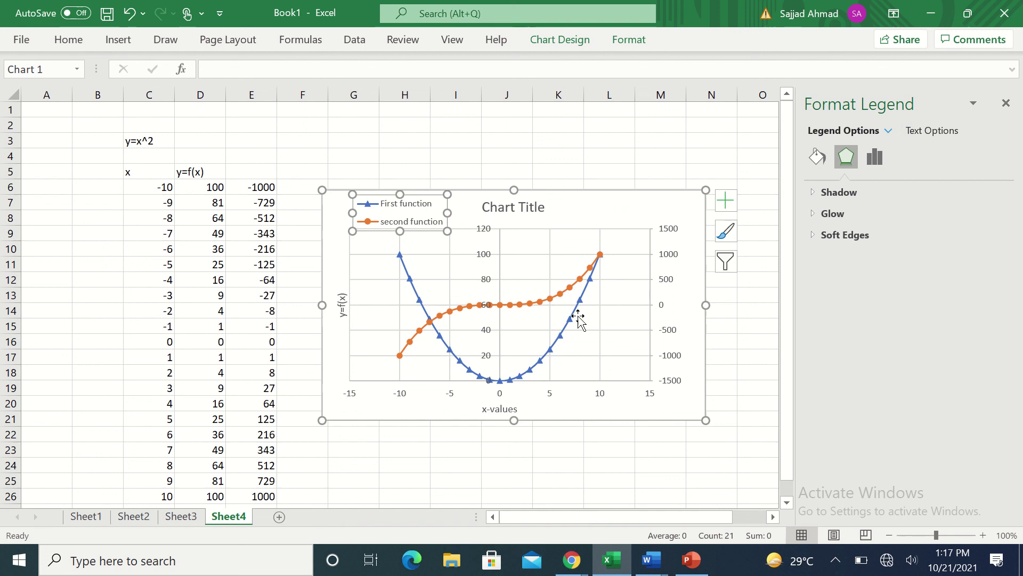
left_click(667, 337)
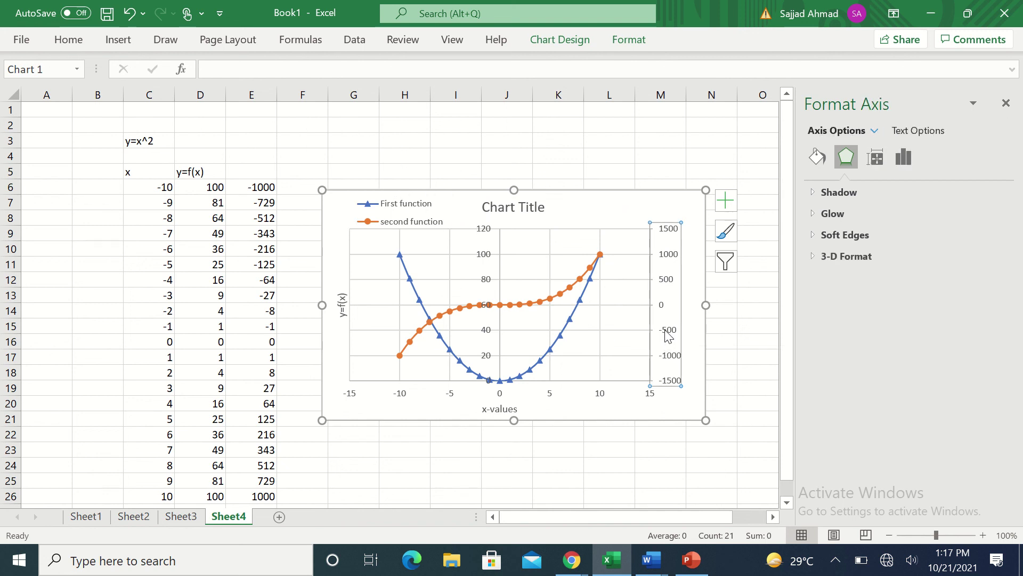
Step: Make the horizontal axis cross the secondary vertical axis at axis value 0
left_click(904, 157)
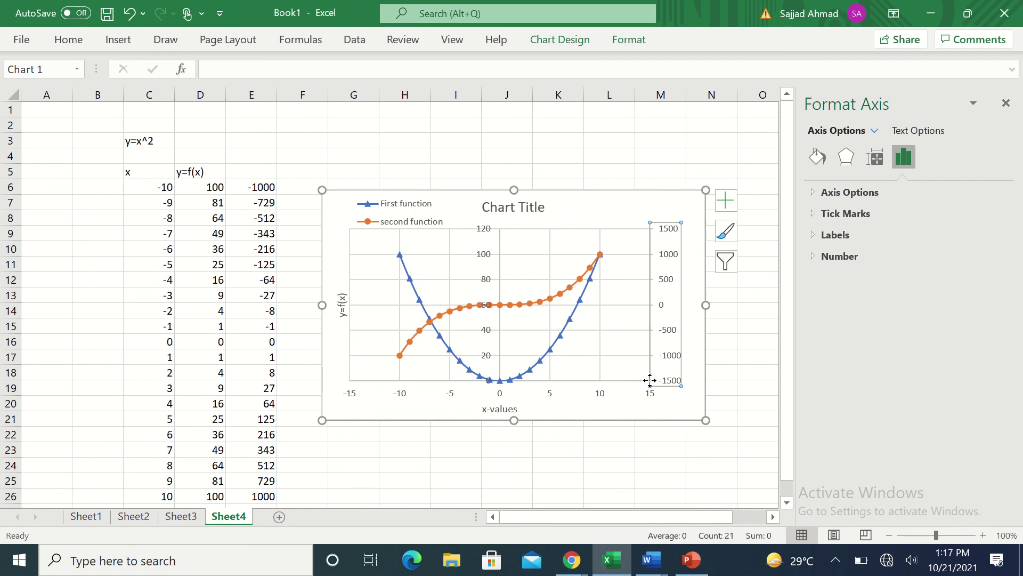
left_click(848, 193)
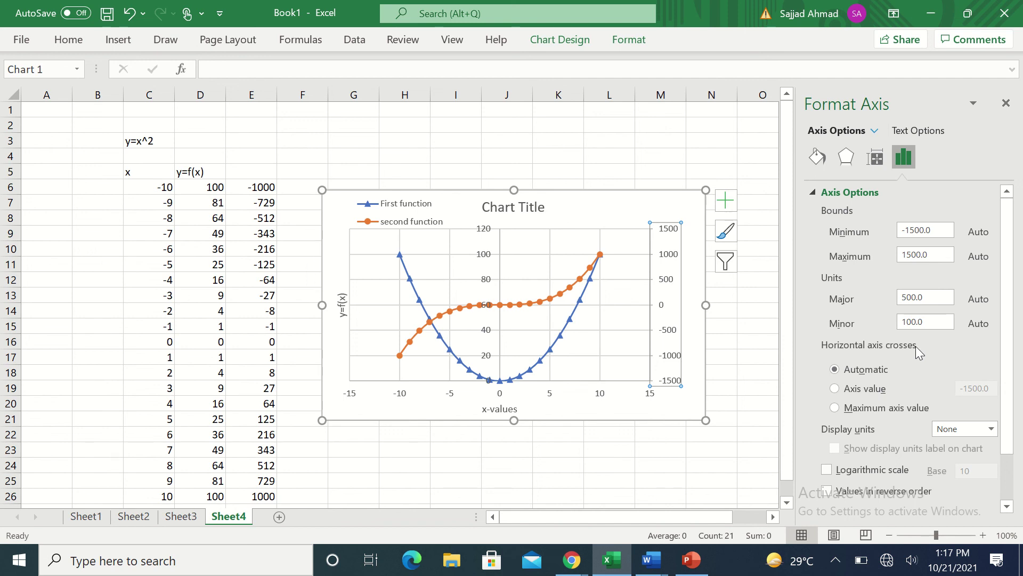
left_click(850, 389)
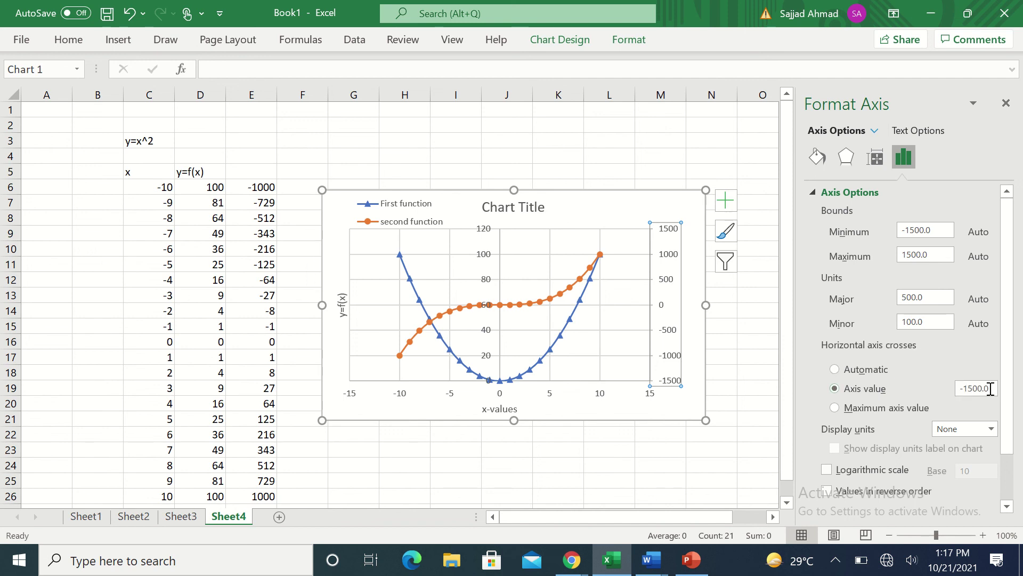
left_click_drag(994, 388, 938, 387)
type("0")
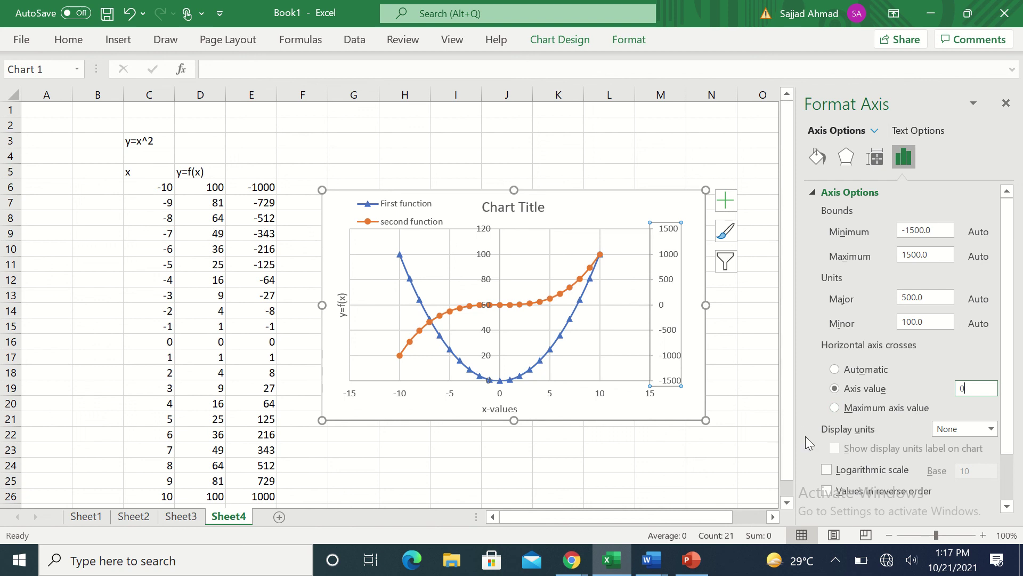
left_click(666, 421)
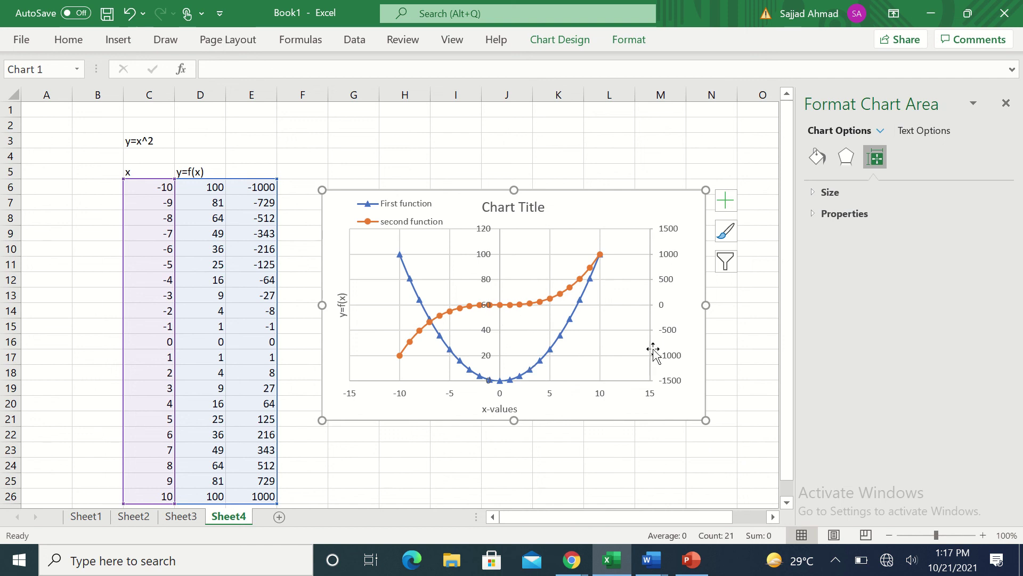
Step: Select the chart's horizontal axis for formatting after trying the other axes
left_click(668, 331)
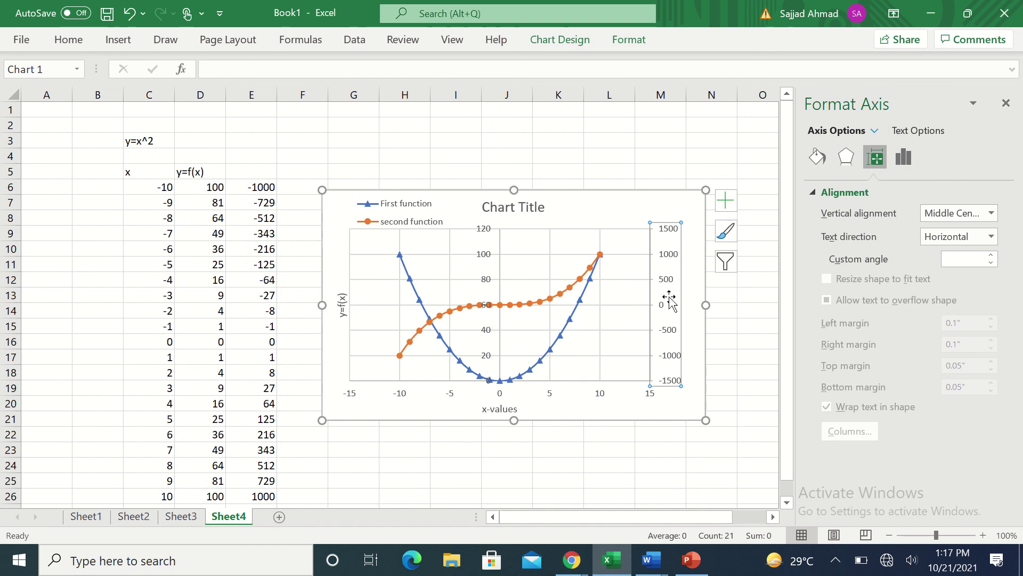
left_click(494, 382)
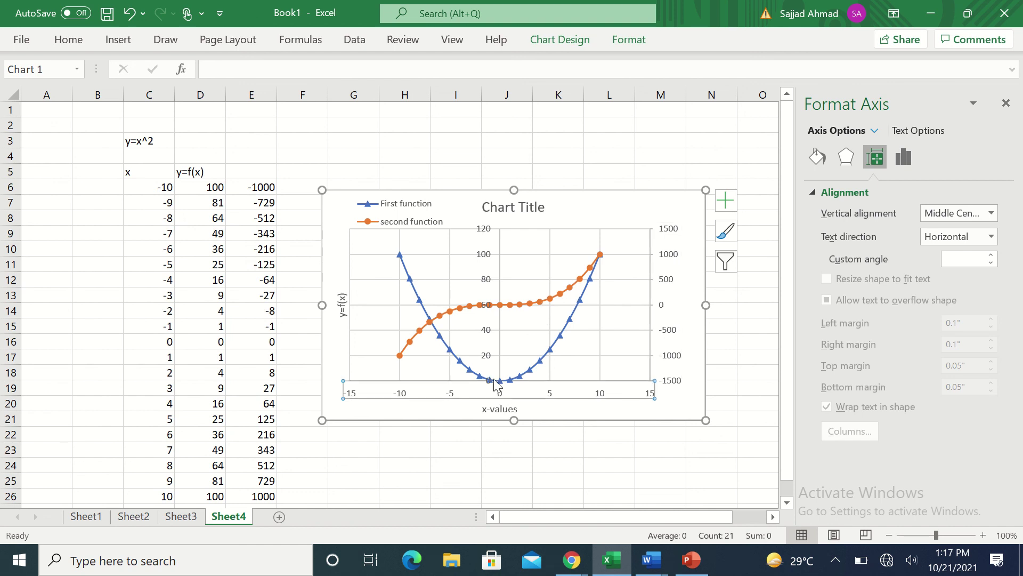
left_click(486, 334)
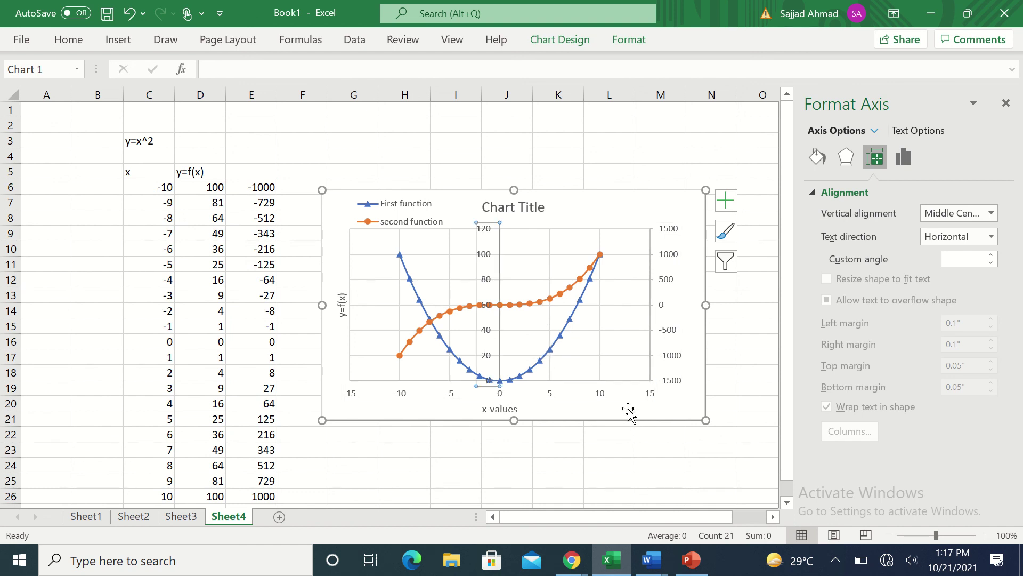
left_click(661, 369)
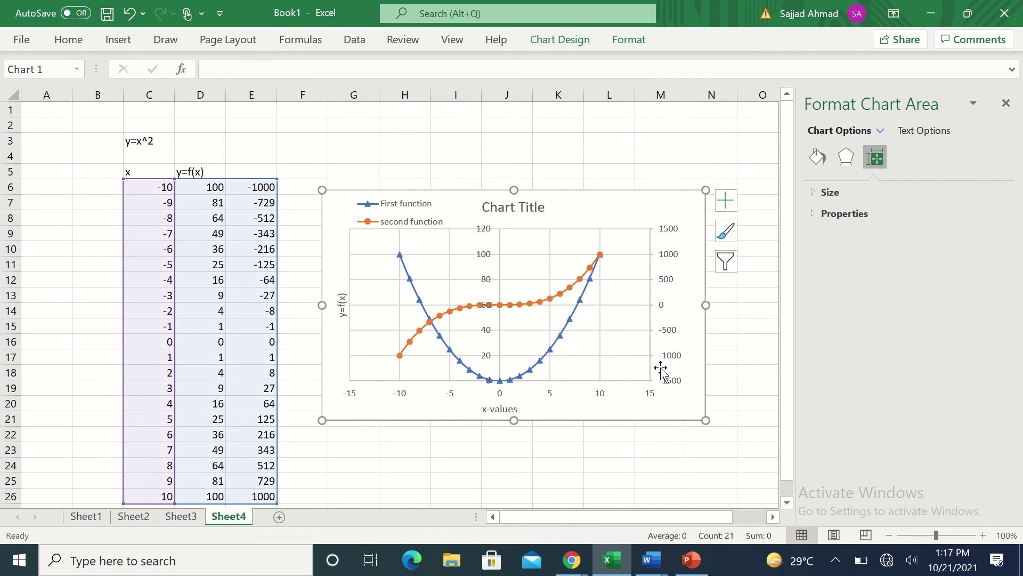
left_click(486, 333)
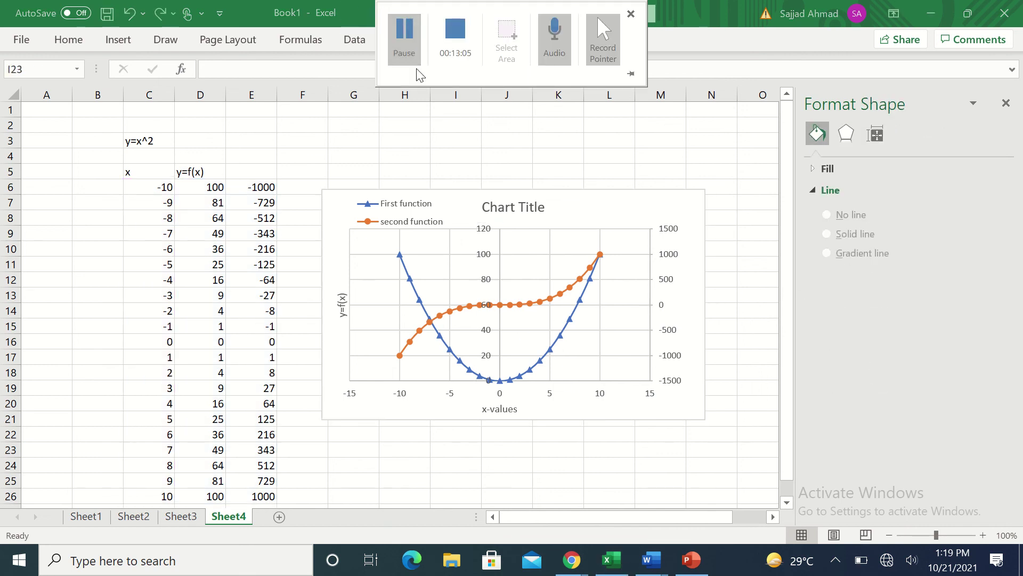
left_click(450, 400)
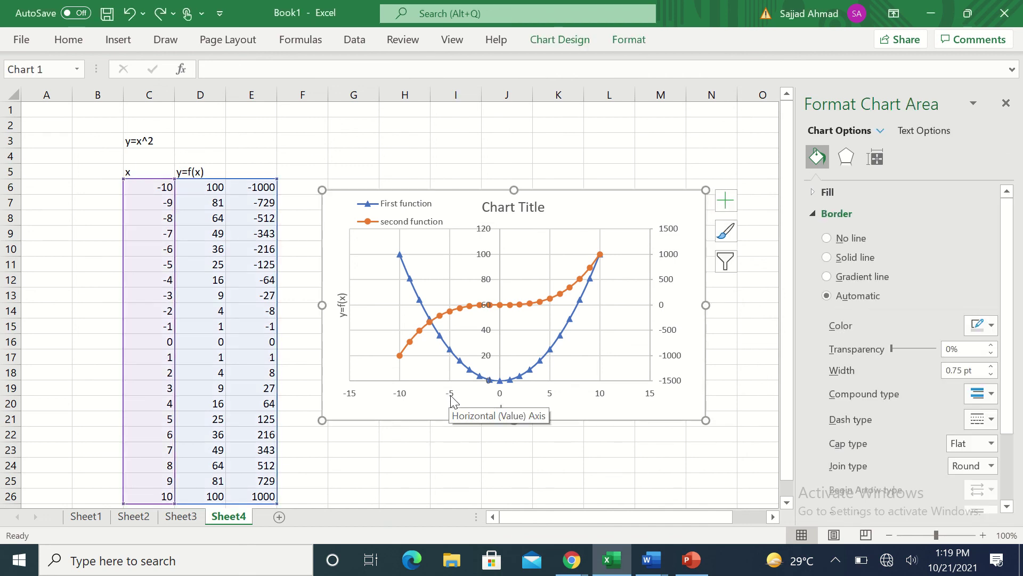
left_click(450, 400)
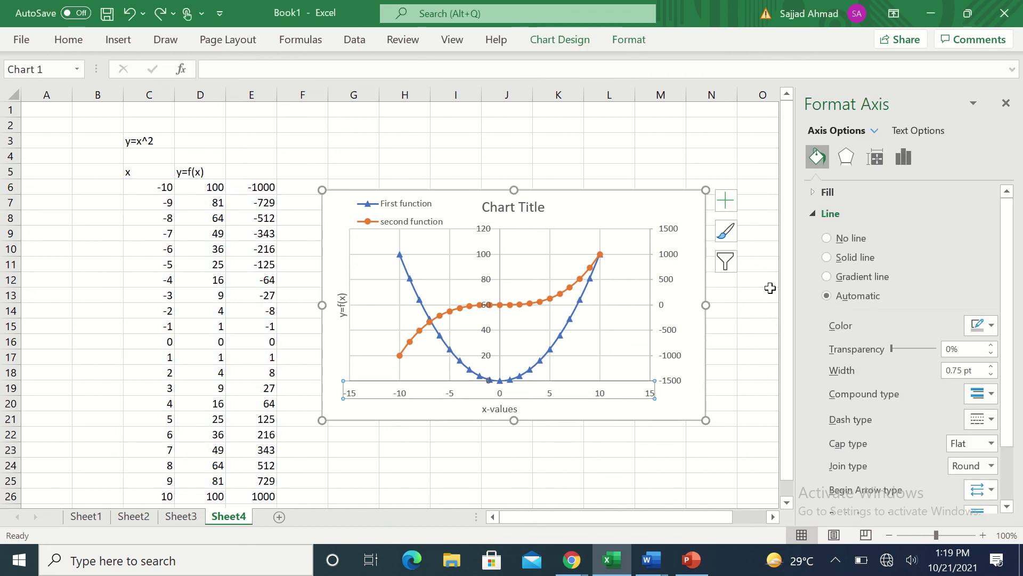
Step: Set the horizontal axis so the vertical axis crosses at the value -15
left_click(904, 158)
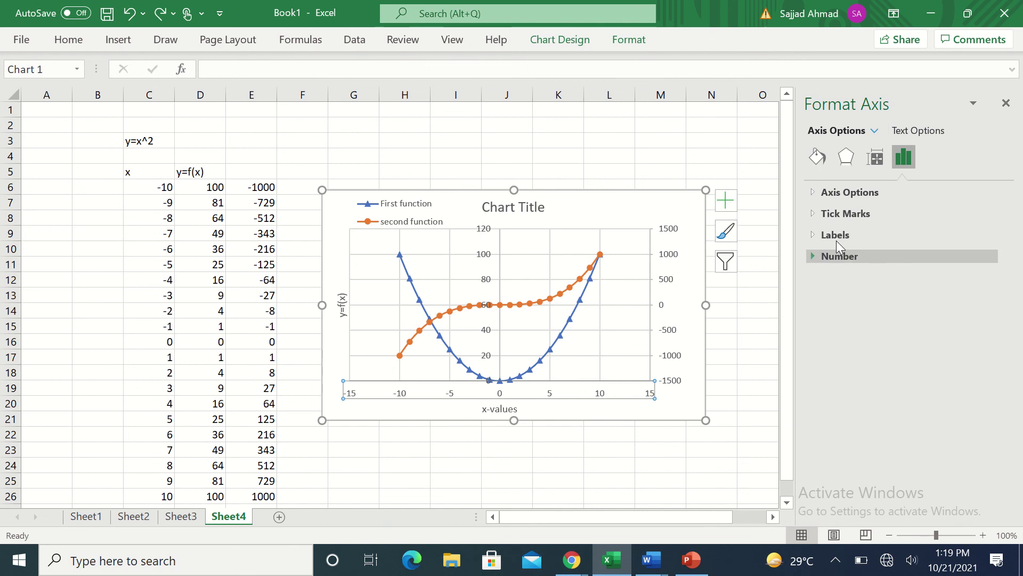
left_click(814, 190)
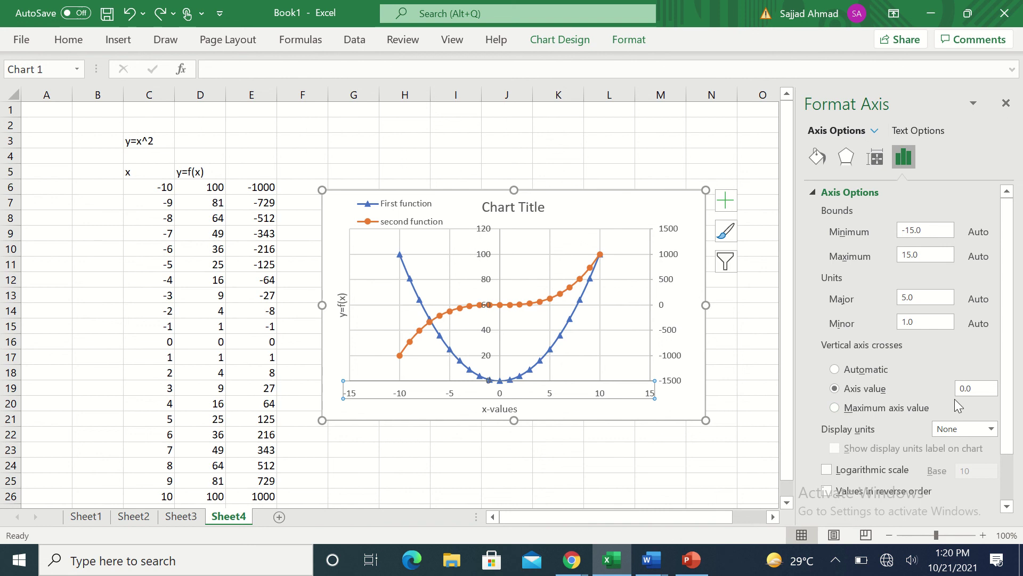
left_click_drag(974, 387, 953, 394)
type("-15")
key("Return")
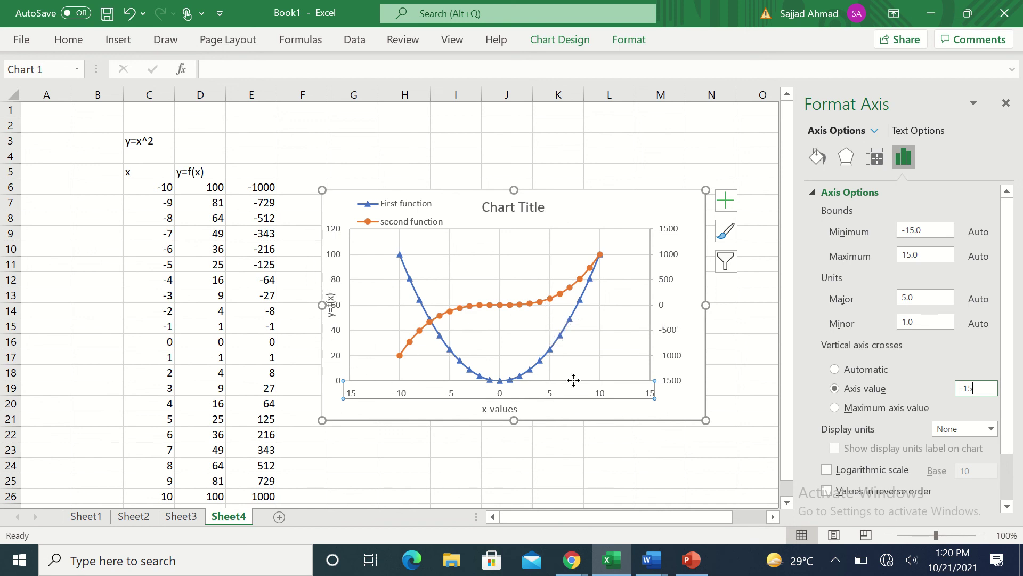
left_click(669, 337)
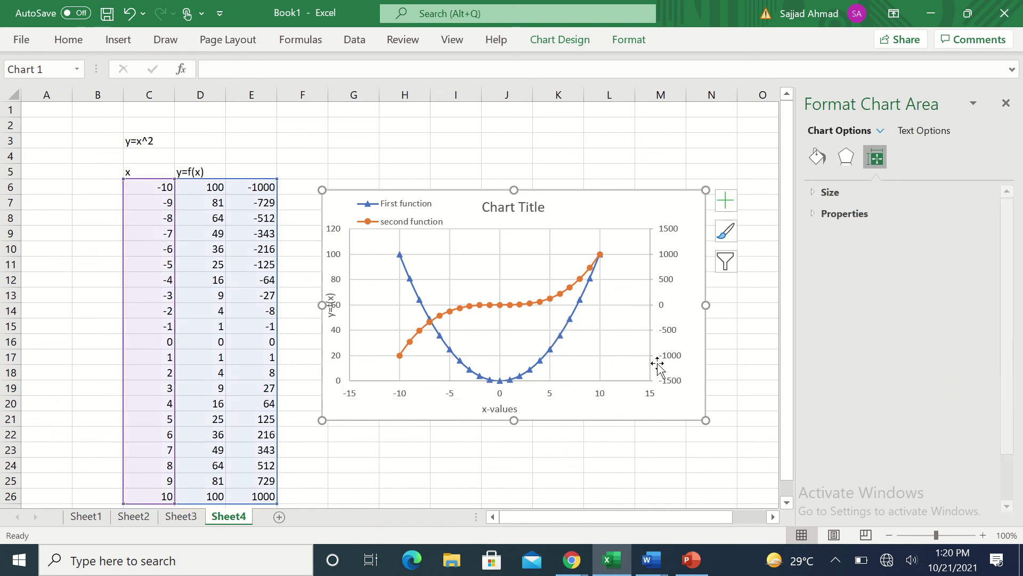
left_click(650, 397)
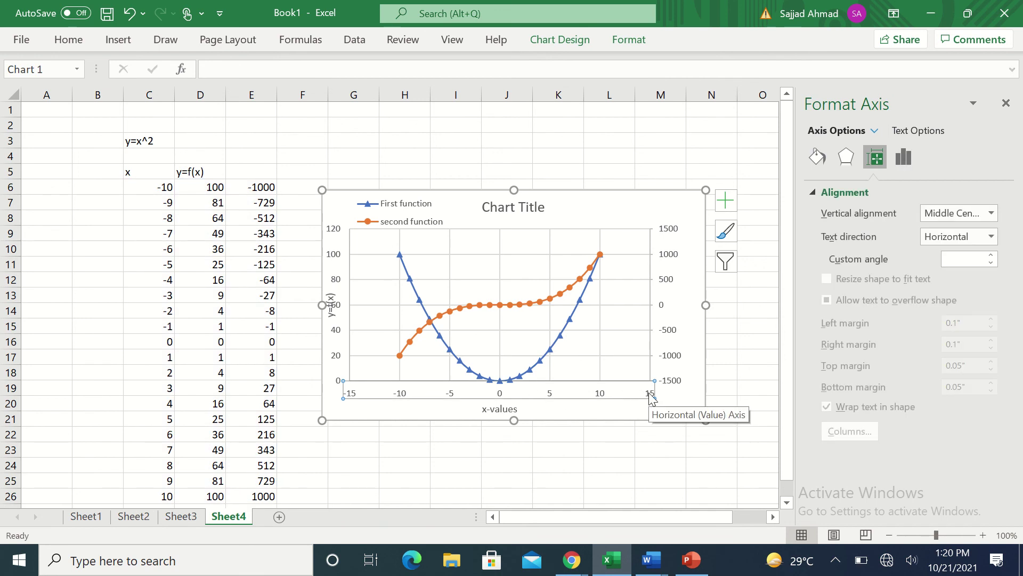
left_click(673, 356)
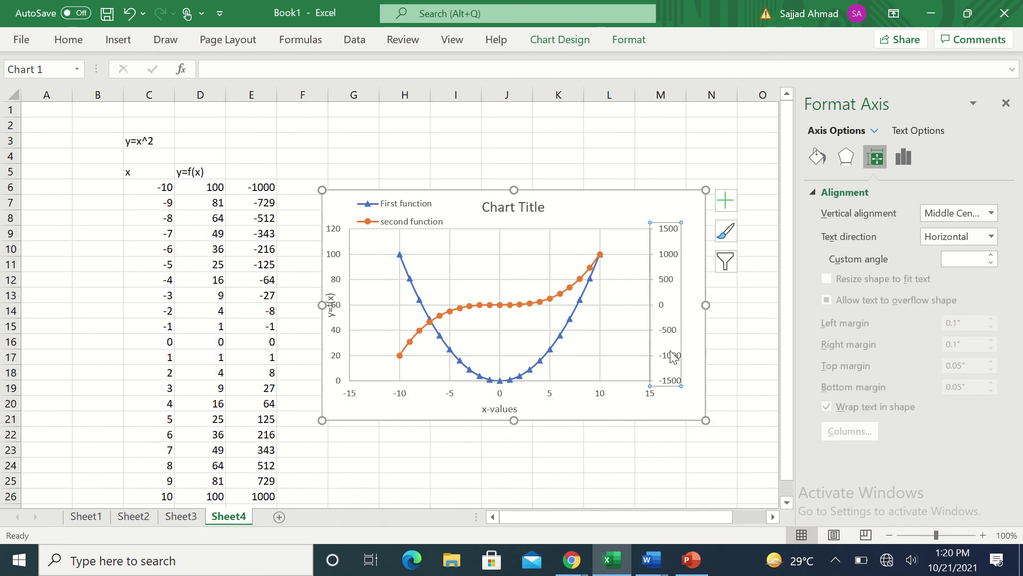
left_click(907, 161)
left_click(840, 193)
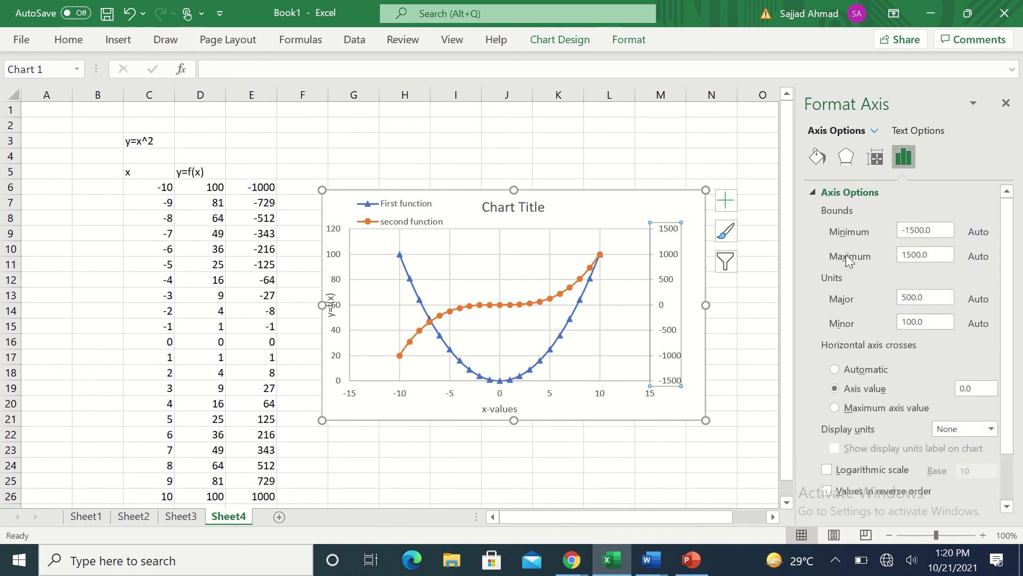
left_click(835, 410)
left_click(834, 369)
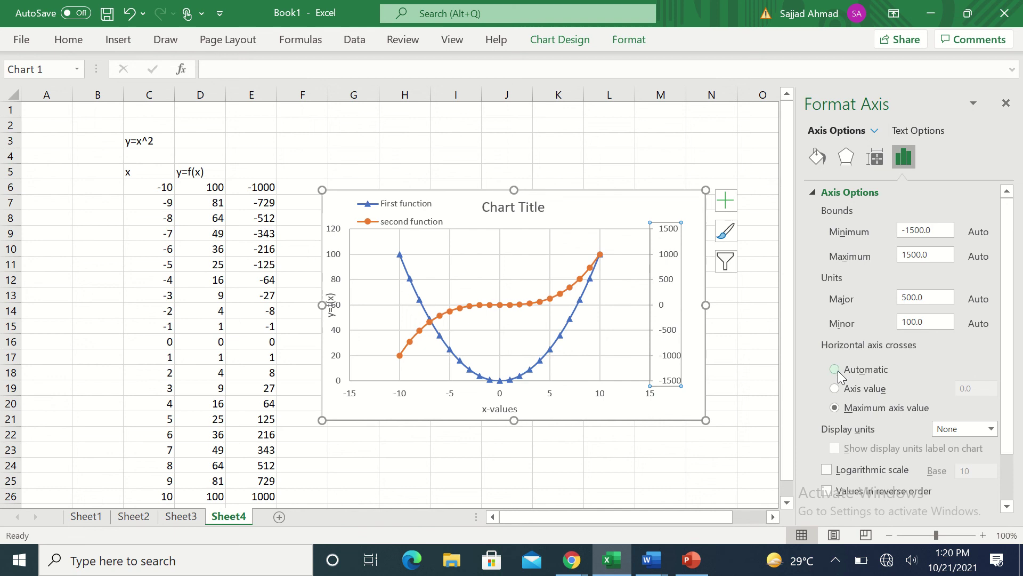
left_click(835, 388)
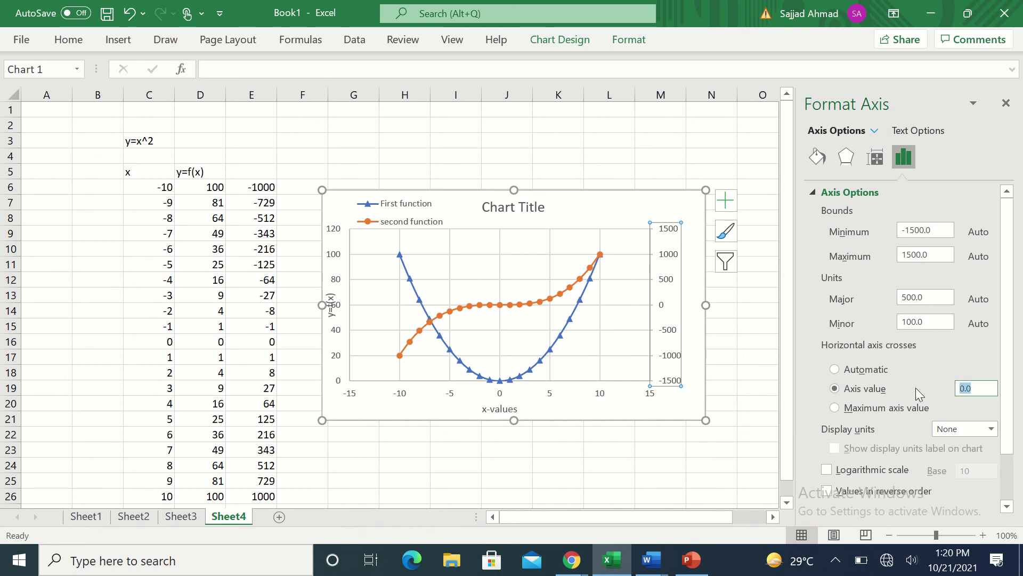
type("0")
left_click(875, 158)
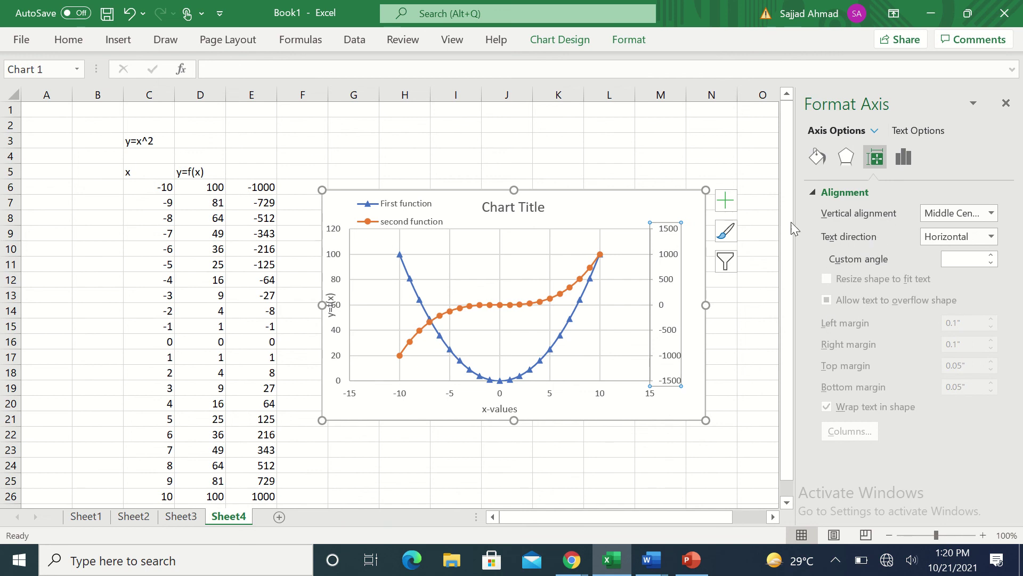
left_click(622, 416)
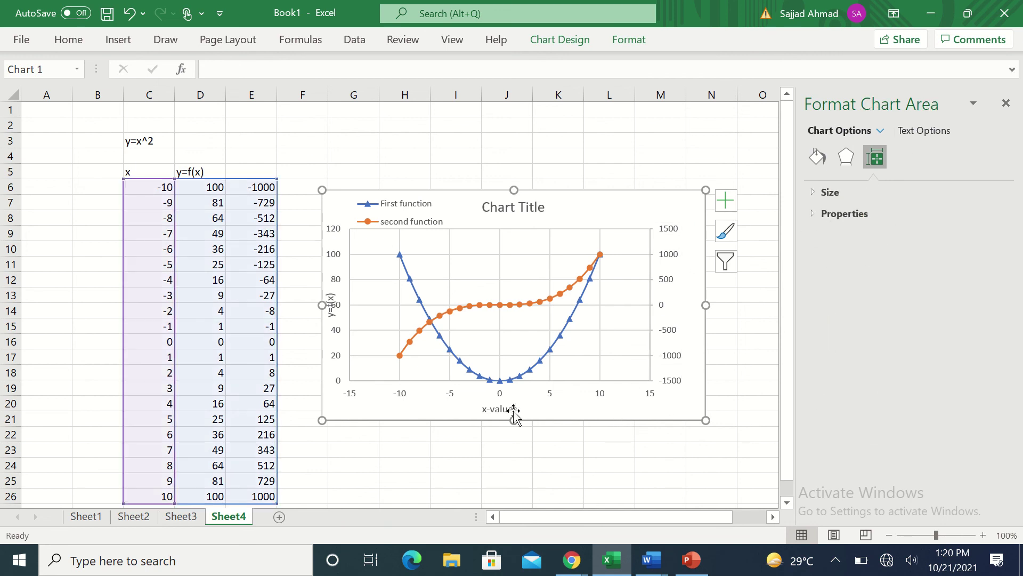
Step: Make the x-values axis title bold
left_click(498, 408)
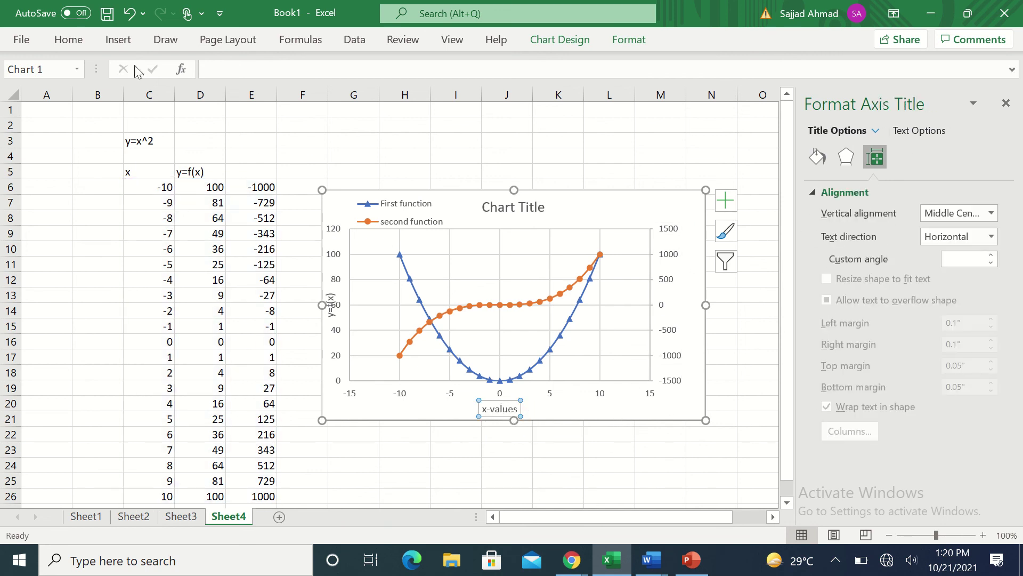
left_click(68, 40)
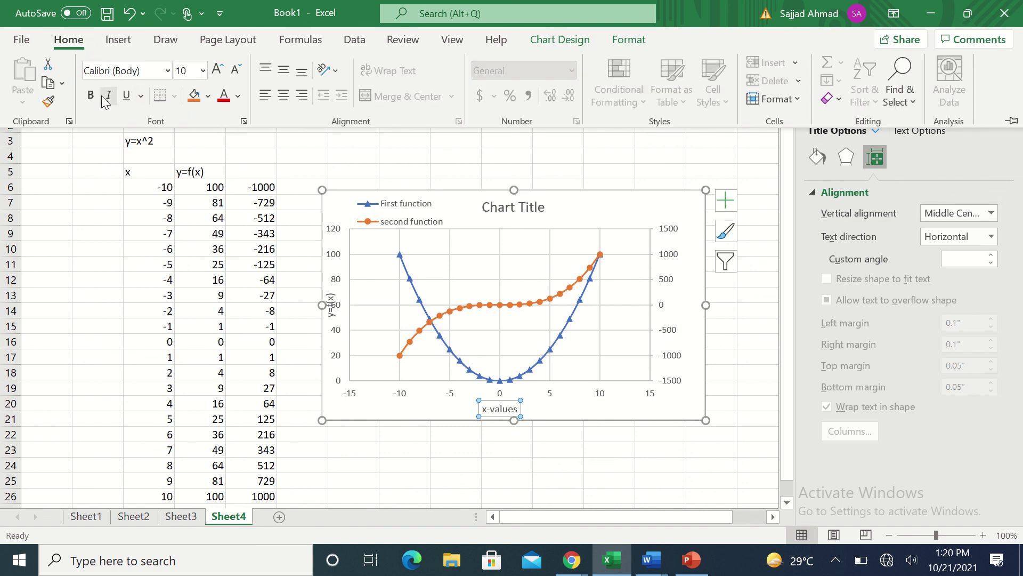
left_click(90, 95)
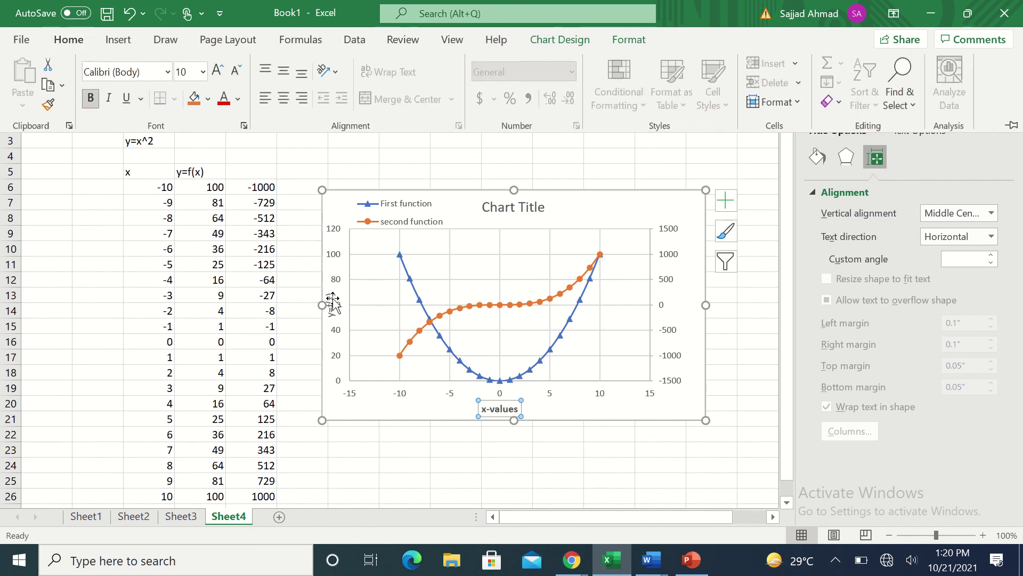
Step: Shift the plot area slightly right so it clears the y=f(x) title
left_click(381, 290)
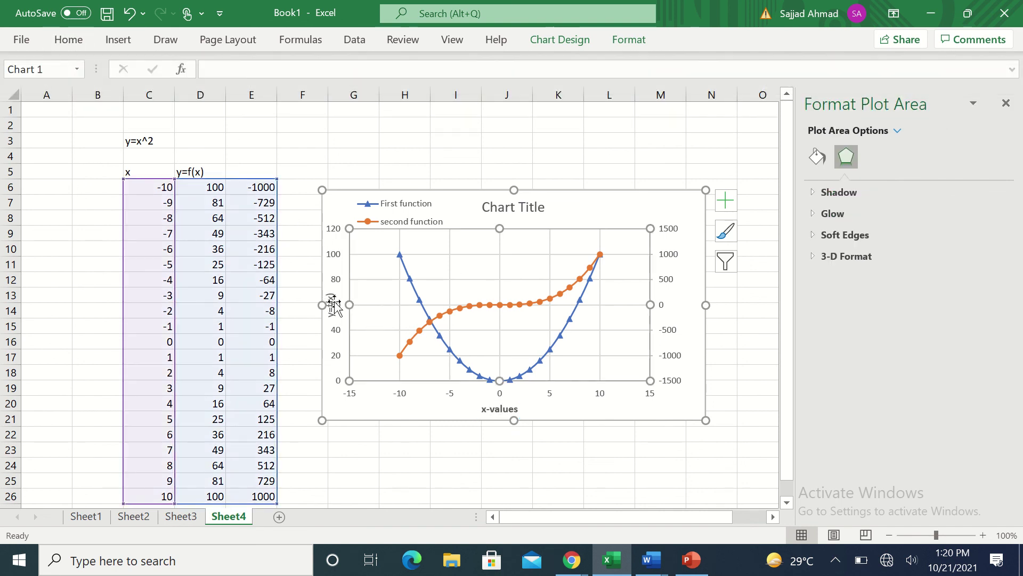
left_click_drag(356, 308, 378, 306)
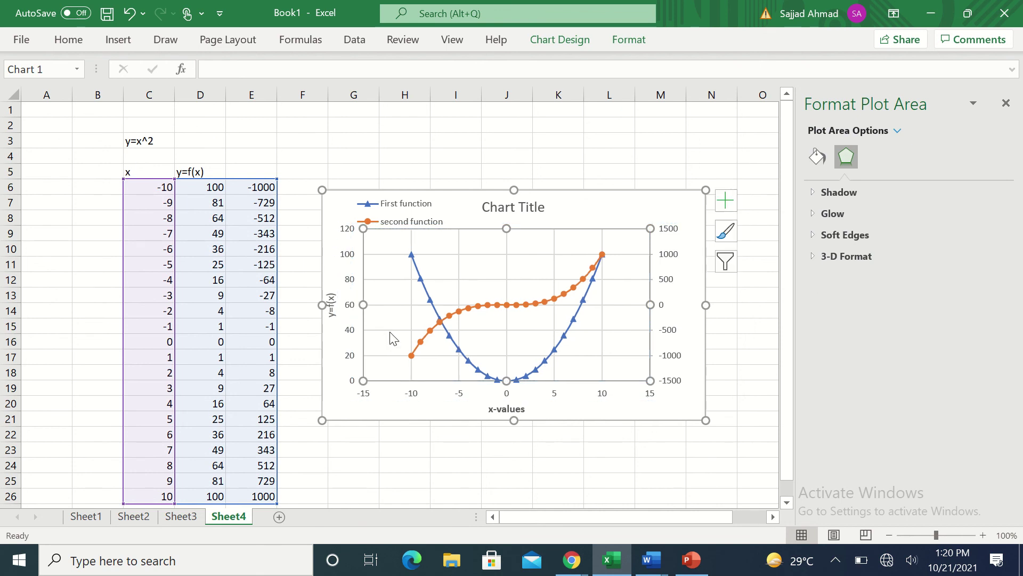
left_click(331, 304)
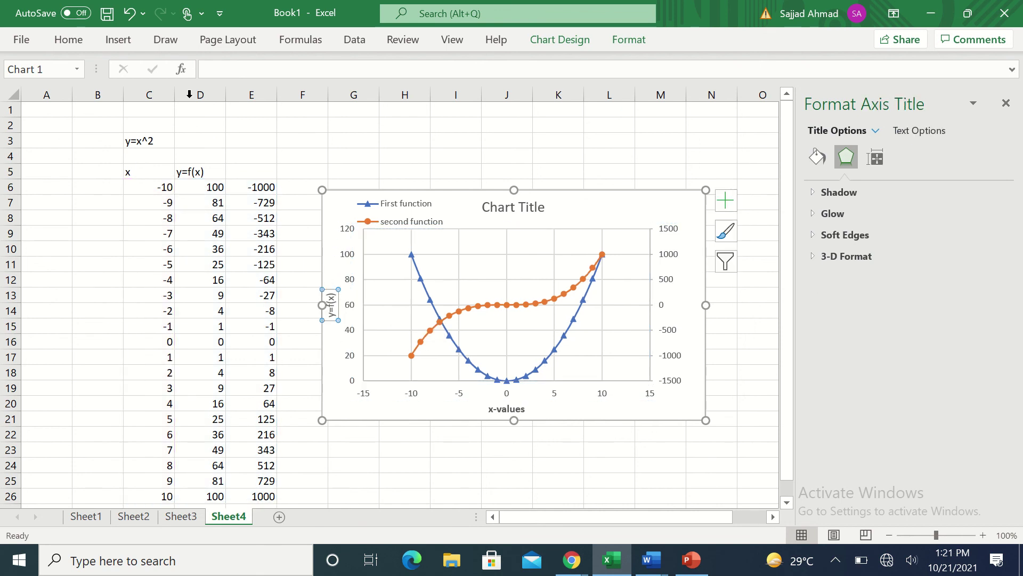
Step: Bold the y=f(x) title and move the legend to the plot's lower right
left_click(68, 39)
left_click(90, 96)
left_click(398, 213)
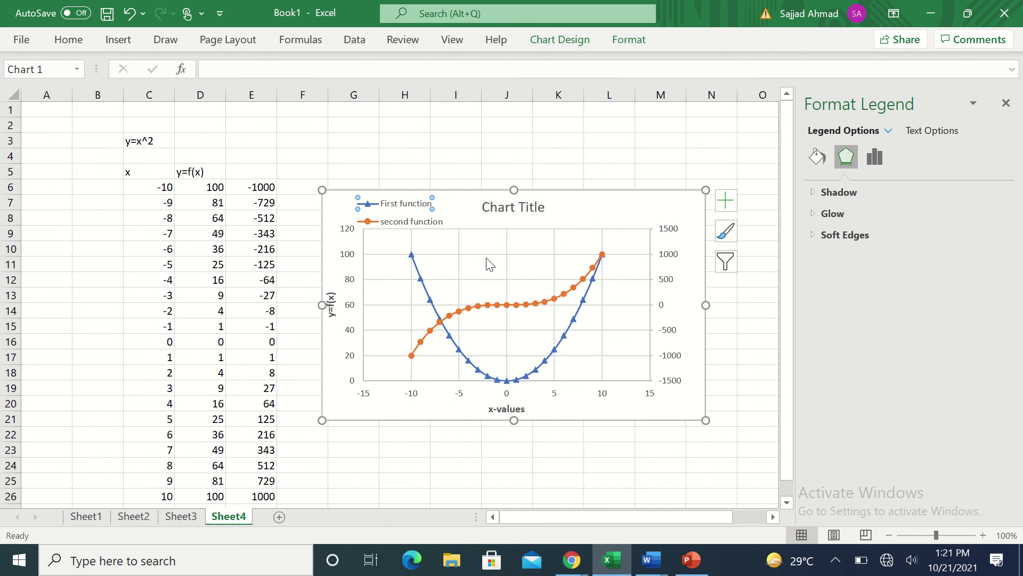
left_click_drag(406, 221, 410, 235)
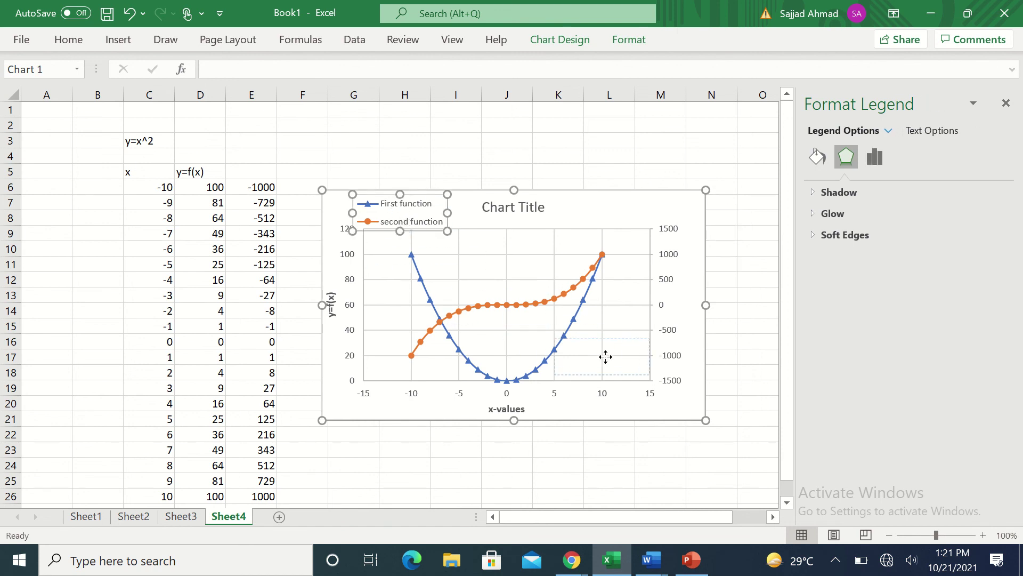
left_click_drag(606, 357, 426, 298)
left_click_drag(591, 347, 596, 219)
left_click_drag(608, 396, 608, 397)
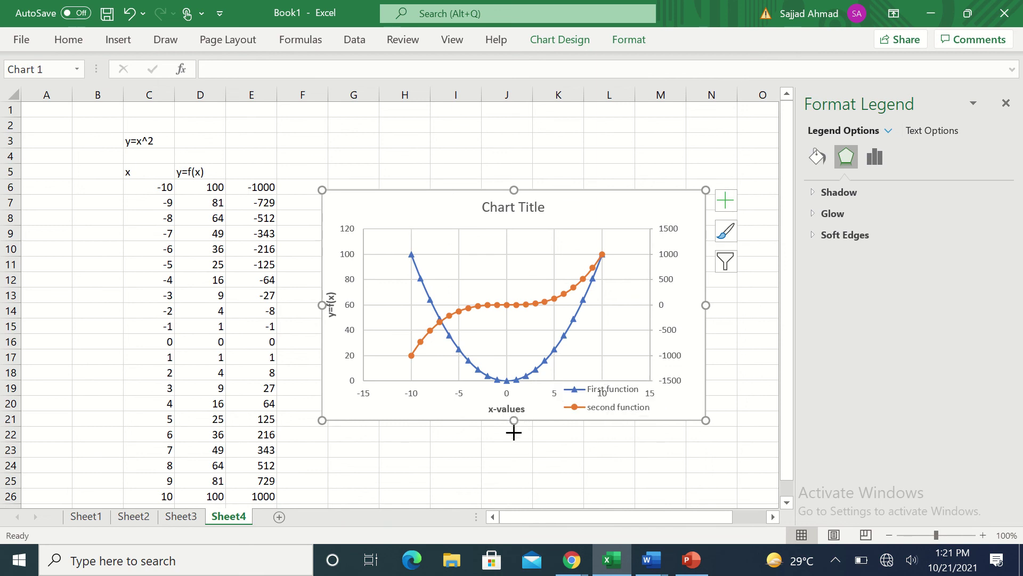
Step: Make the chart taller at the bottom and shorten the plot area to clear the legend
left_click_drag(513, 420, 512, 449)
left_click(582, 391)
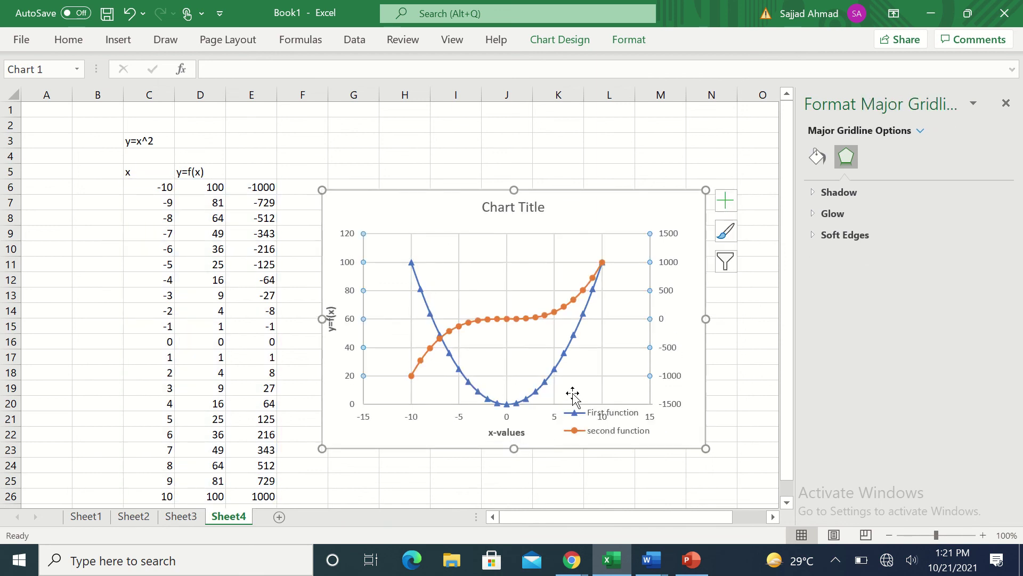
left_click(524, 409)
left_click_drag(506, 404, 507, 369)
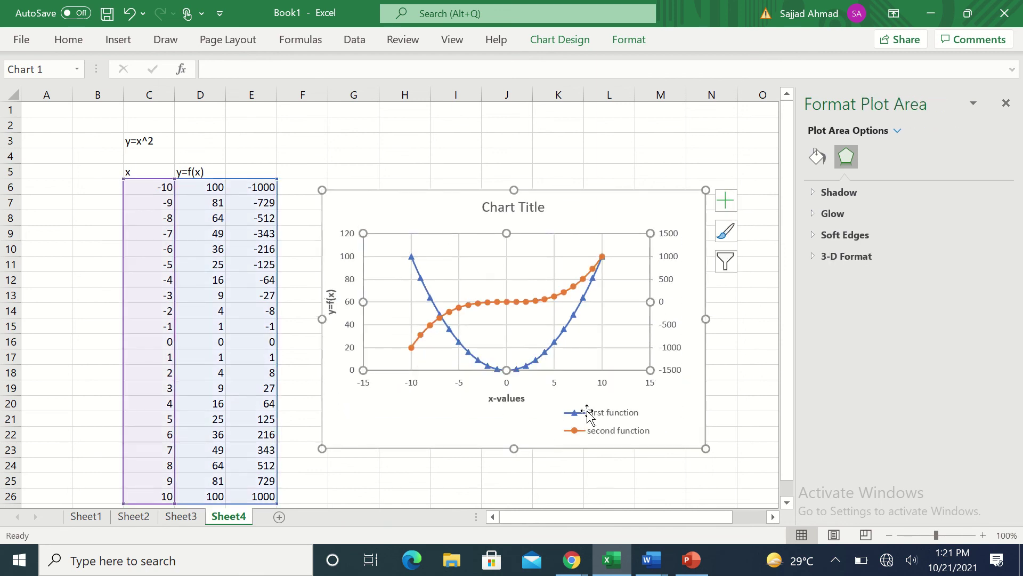
left_click(609, 422)
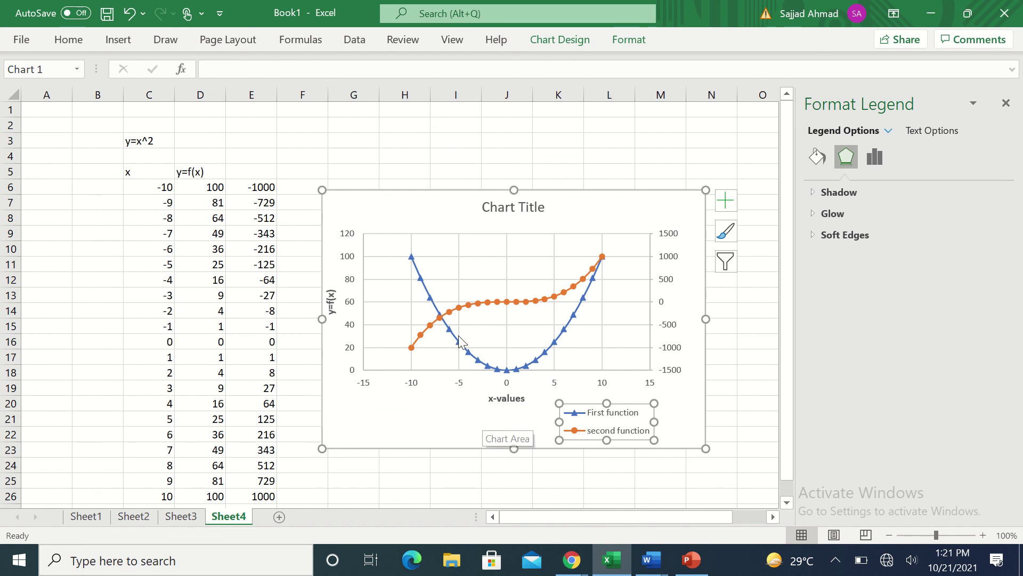
left_click(391, 411)
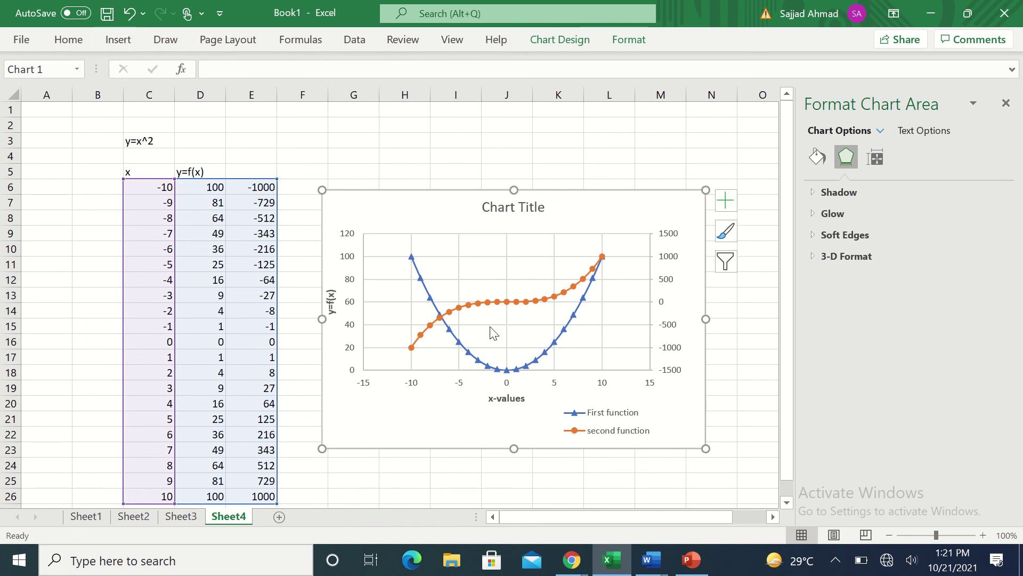
mouse_move(416, 6)
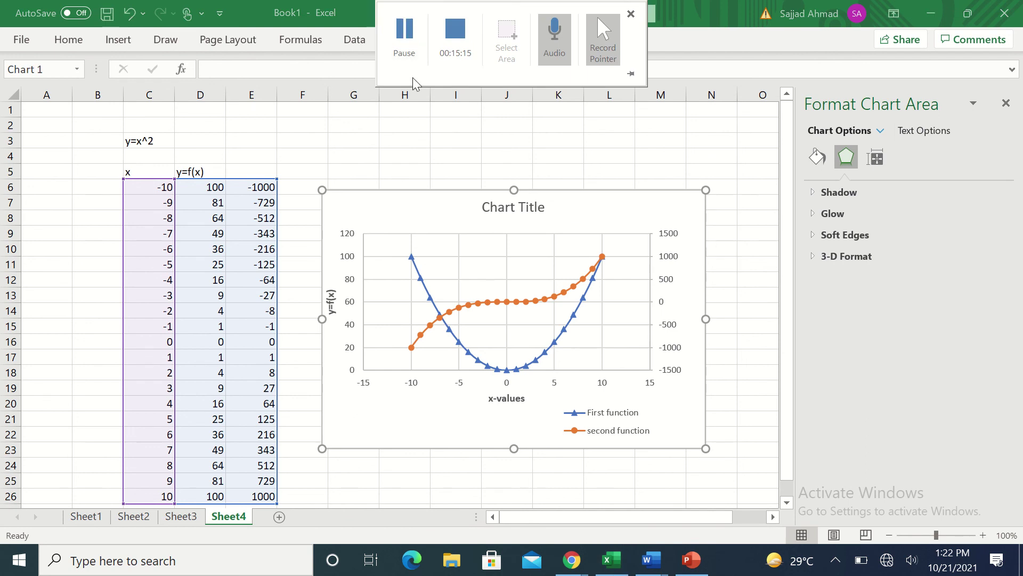